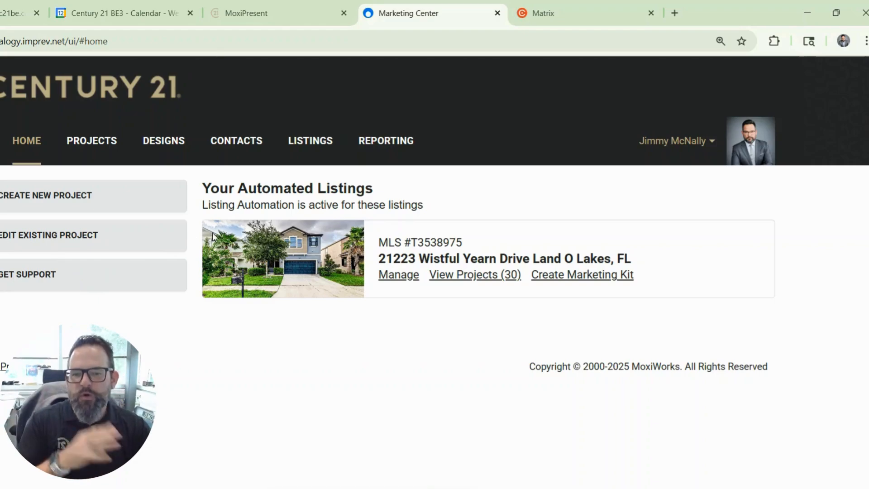
{"action": "left_click", "coordinate": [317, 144]}
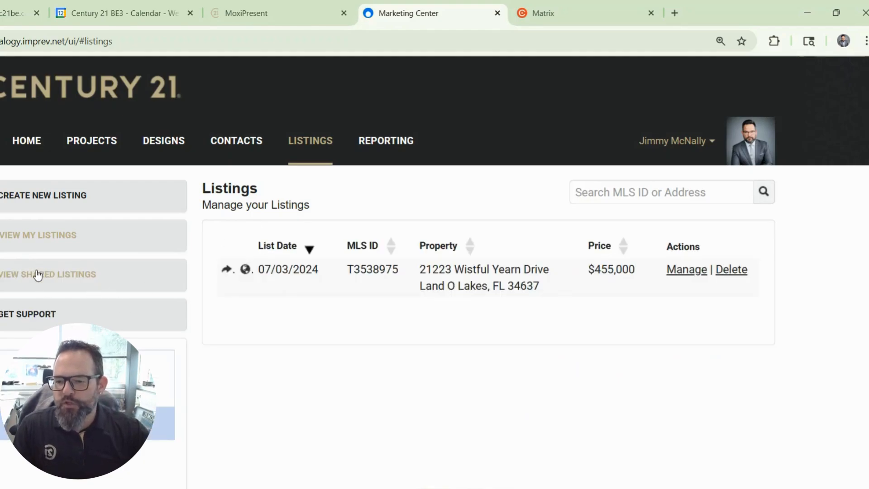
{"action": "left_click", "coordinate": [40, 268]}
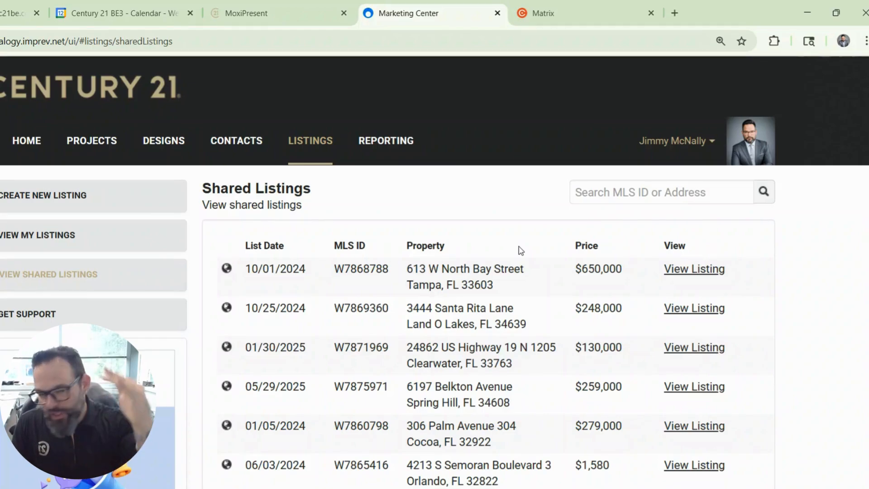
{"action": "left_click", "coordinate": [607, 193]}
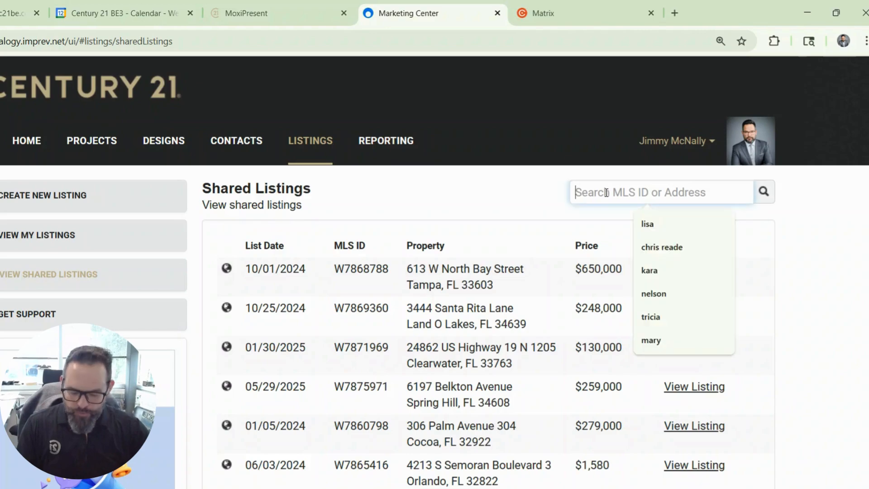
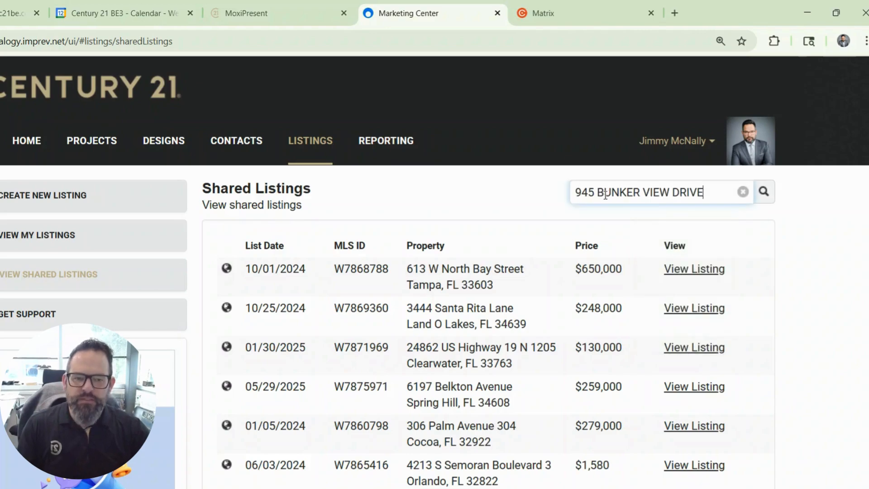
{"action": "left_click", "coordinate": [765, 192]}
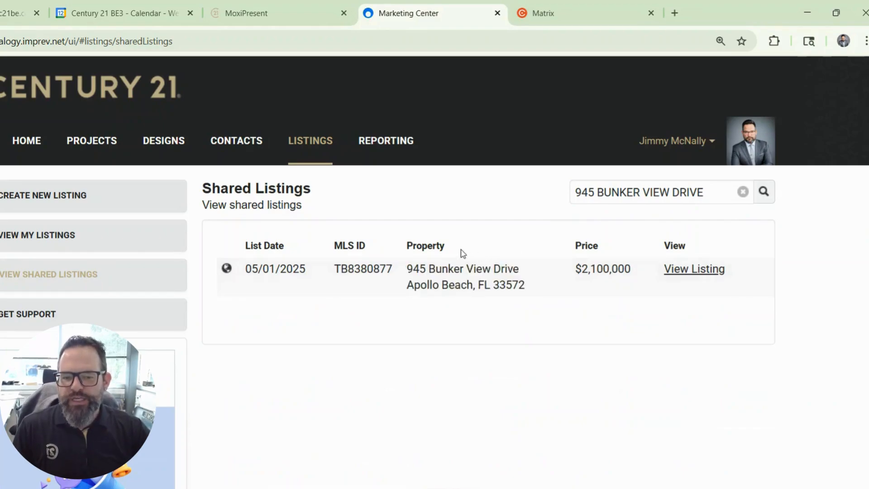
{"action": "left_click", "coordinate": [454, 284]}
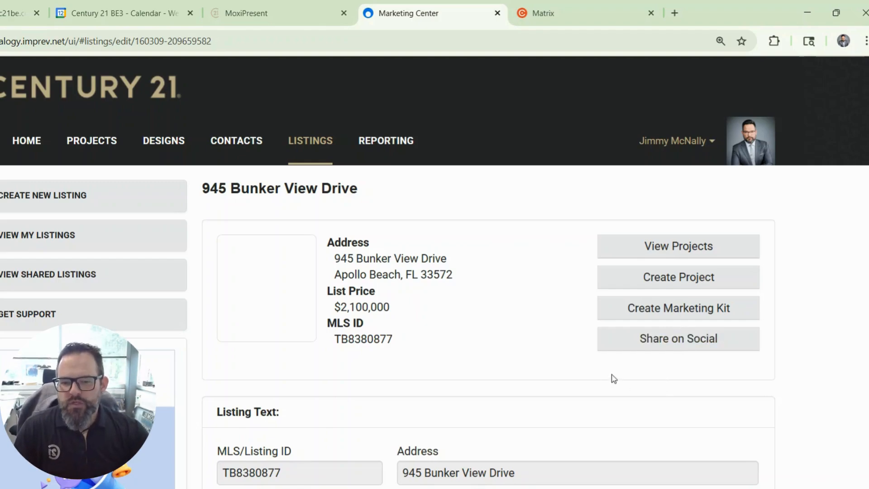
{"action": "left_click", "coordinate": [680, 285]}
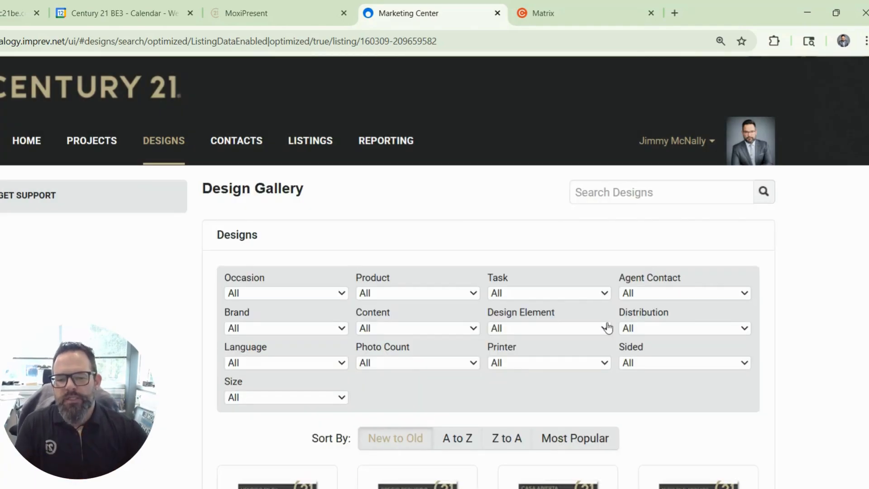
{"action": "scroll", "coordinate": [605, 382], "scroll_direction": "down", "scroll_amount": 8}
{"action": "scroll", "coordinate": [584, 390], "scroll_direction": "up", "scroll_amount": 8}
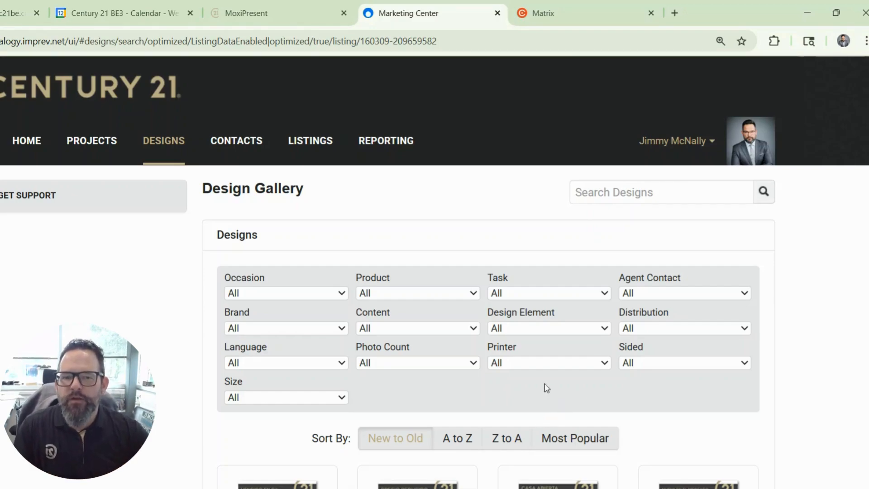
Filter the design gallery to Product Flyers, Task Open House and 1 Agent
{"action": "left_click", "coordinate": [398, 296]}
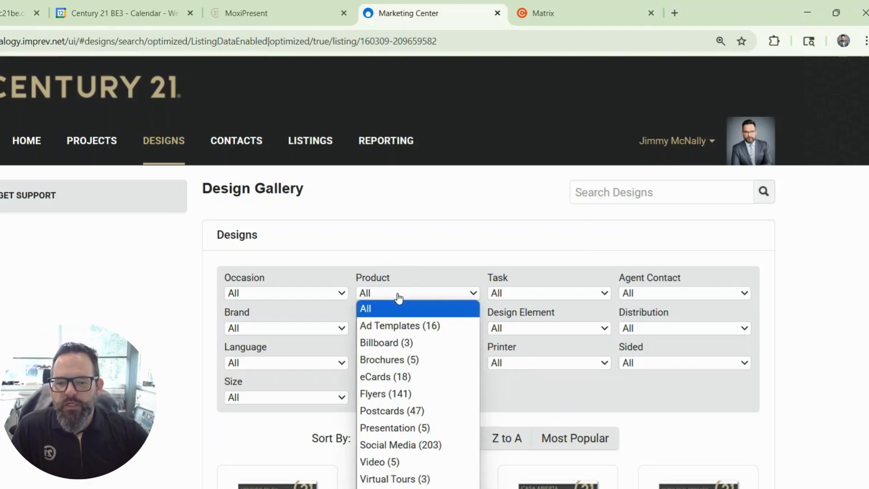
{"action": "left_click", "coordinate": [392, 394]}
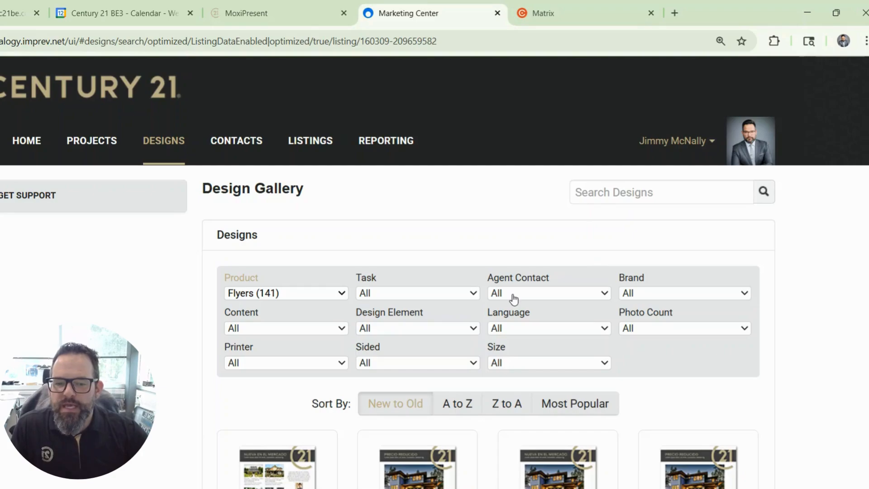
{"action": "left_click", "coordinate": [387, 295]}
{"action": "left_click", "coordinate": [397, 347]}
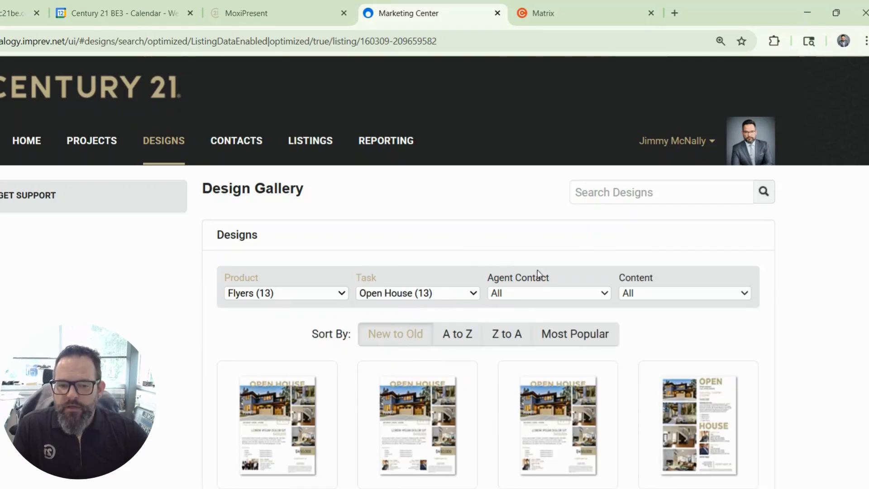
{"action": "left_click", "coordinate": [532, 299]}
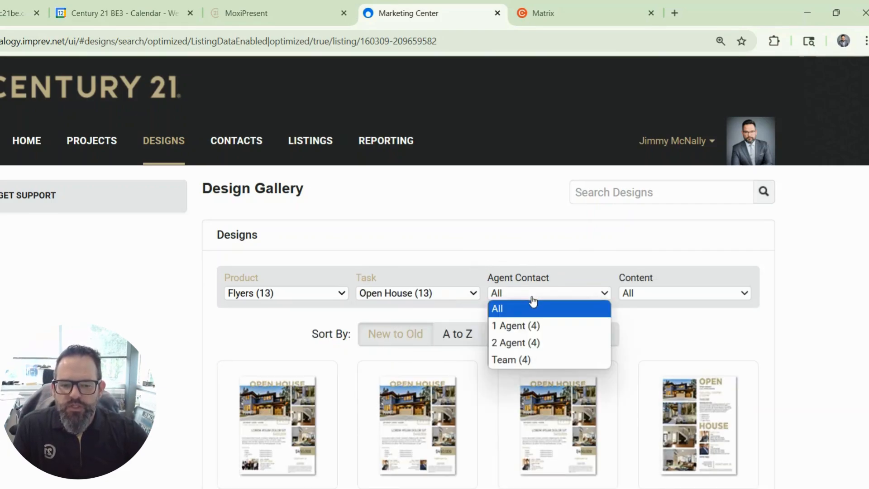
{"action": "left_click", "coordinate": [532, 326]}
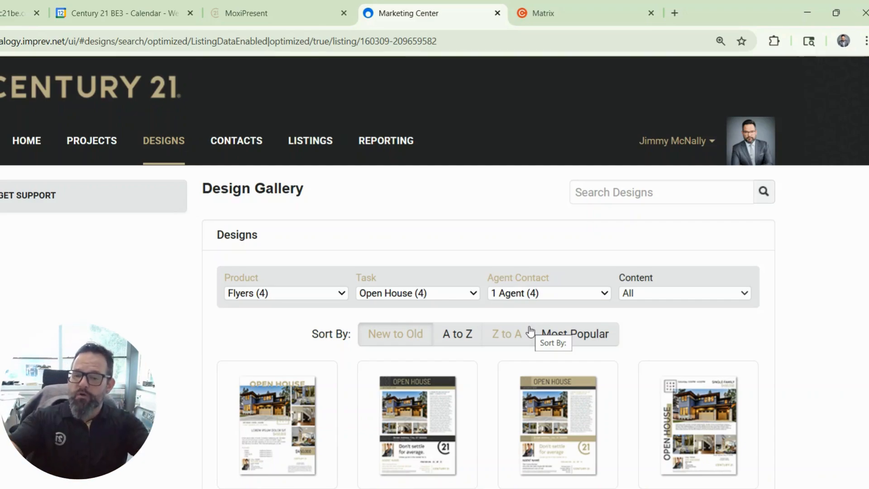
{"action": "scroll", "coordinate": [471, 374], "scroll_direction": "down", "scroll_amount": 1}
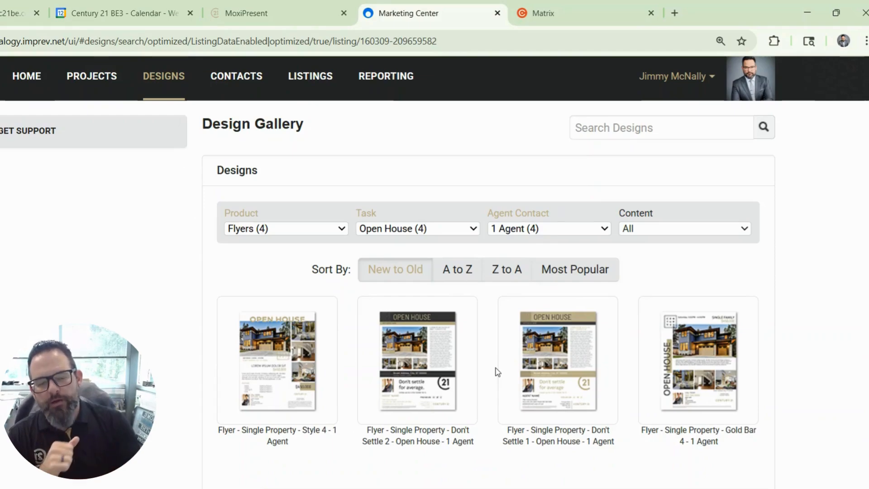
{"action": "left_click", "coordinate": [282, 347]}
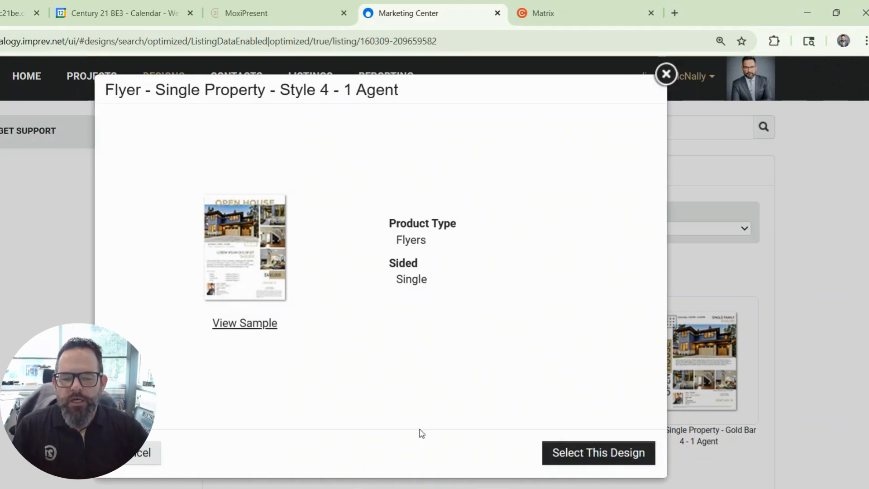
{"action": "left_click", "coordinate": [576, 459]}
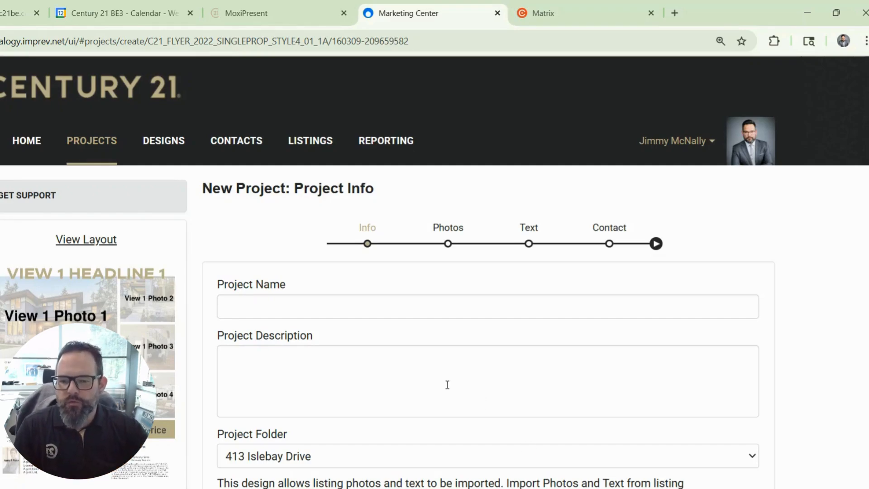
{"action": "left_click", "coordinate": [405, 311]}
{"action": "type", "text": "Open"}
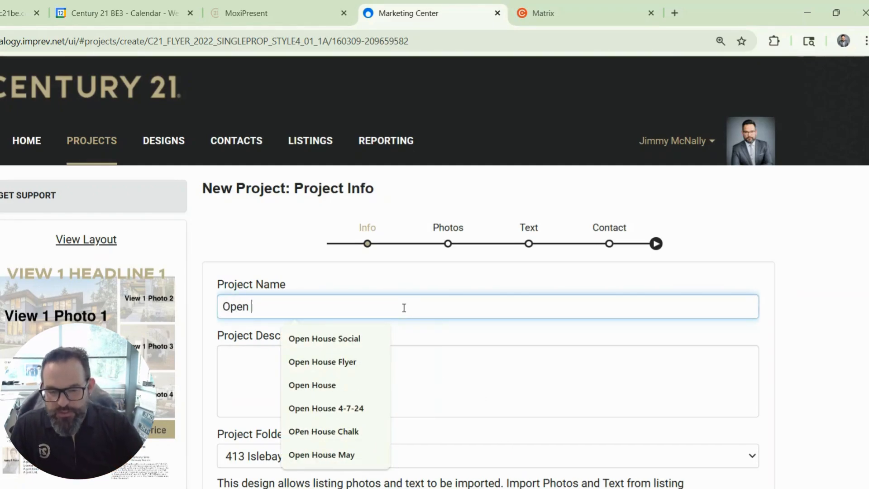
{"action": "key", "text": "BackSpace"}
{"action": "key", "text": "BackSpace"}
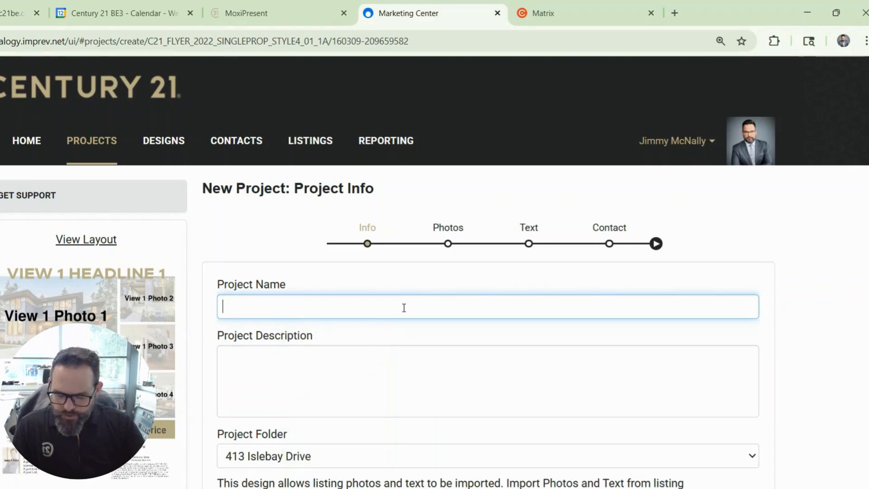
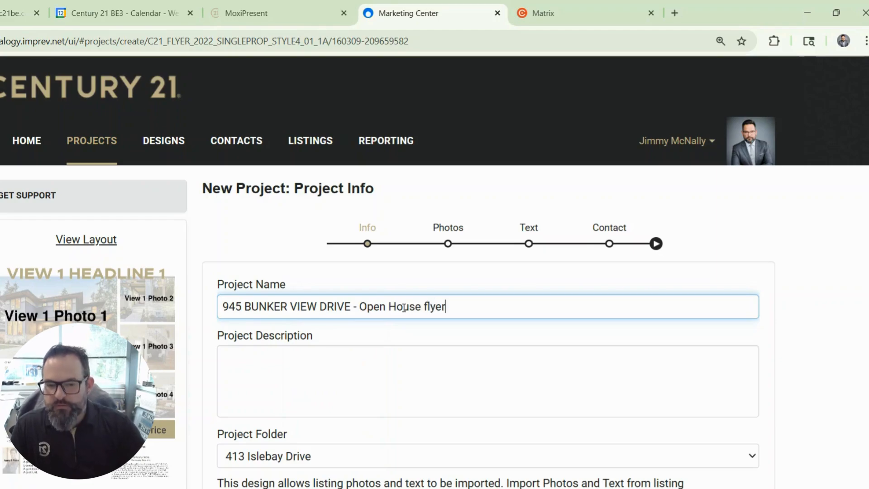
File the project in the Marketing folder
{"action": "scroll", "coordinate": [409, 358], "scroll_direction": "down", "scroll_amount": 3}
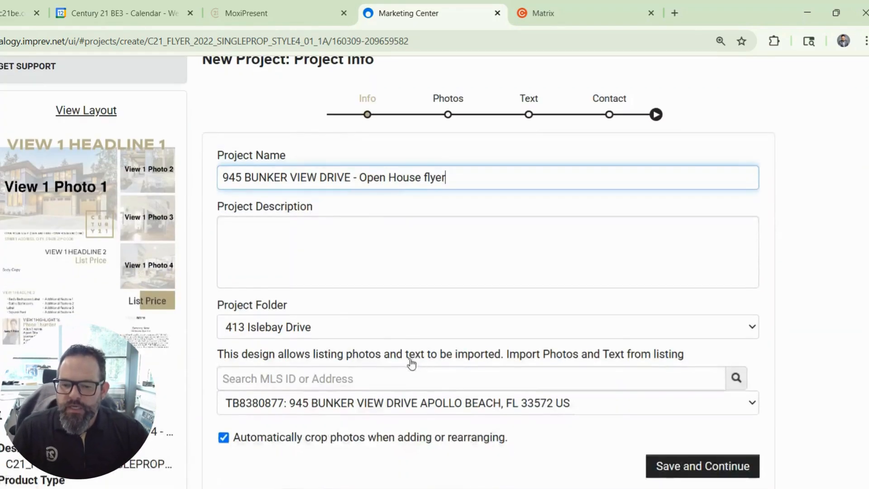
{"action": "left_click", "coordinate": [372, 333]}
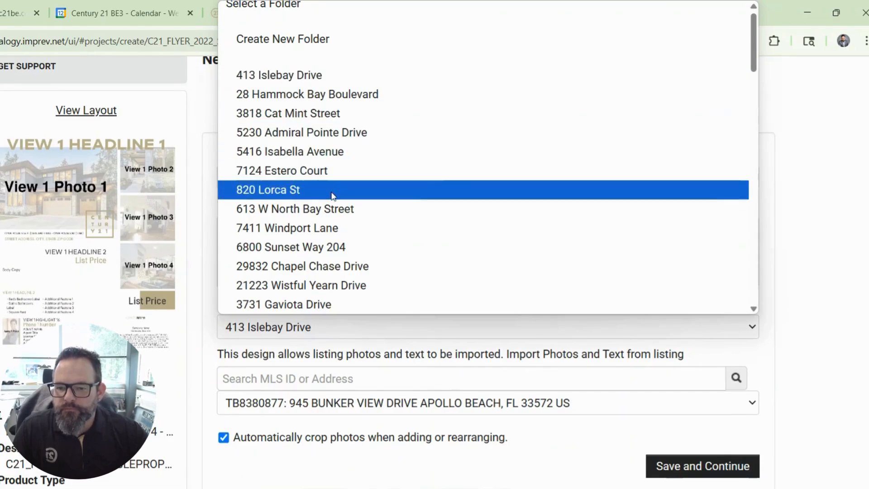
{"action": "scroll", "coordinate": [330, 188], "scroll_direction": "down", "scroll_amount": 15}
{"action": "scroll", "coordinate": [318, 224], "scroll_direction": "down", "scroll_amount": 5}
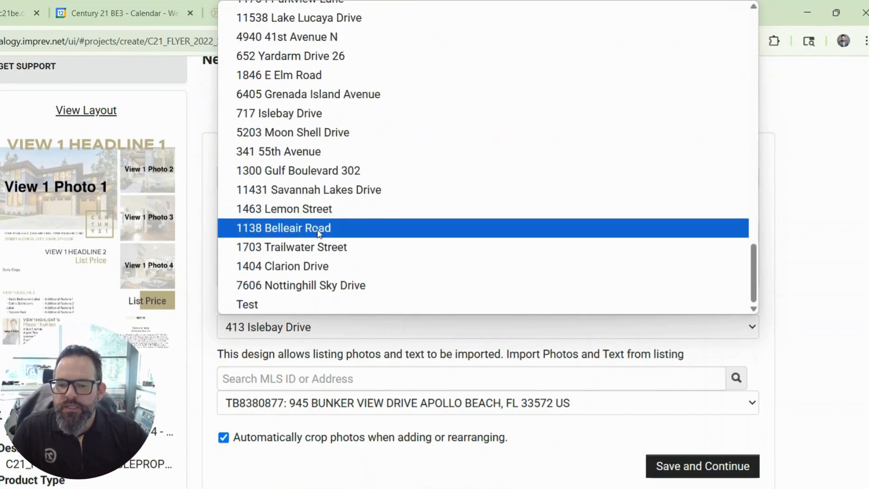
{"action": "scroll", "coordinate": [316, 236], "scroll_direction": "up", "scroll_amount": 15}
{"action": "scroll", "coordinate": [315, 241], "scroll_direction": "up", "scroll_amount": 3}
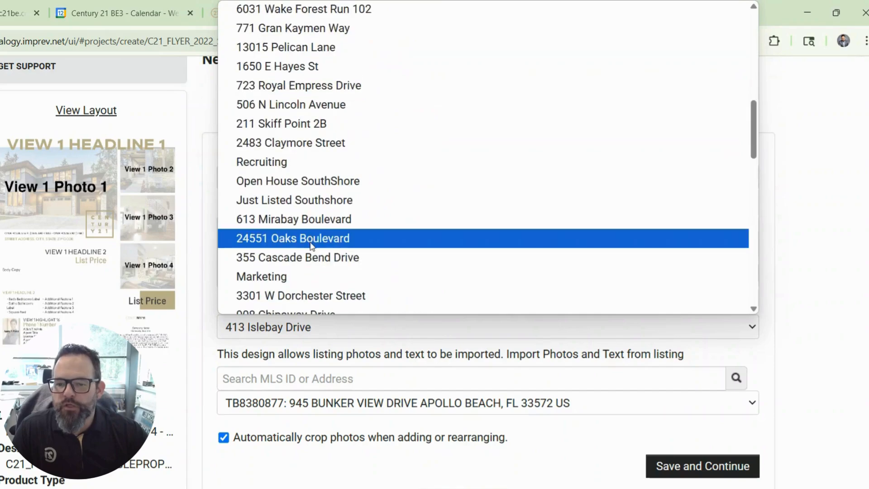
{"action": "left_click", "coordinate": [302, 270]}
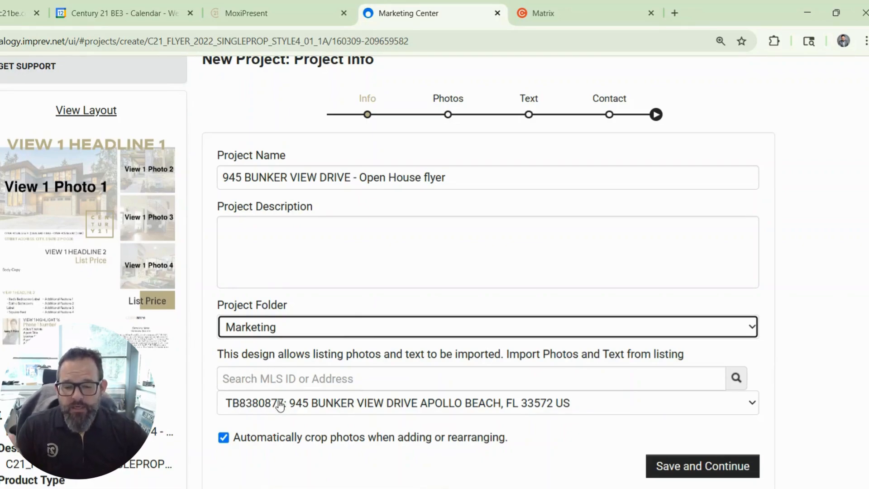
{"action": "left_click", "coordinate": [365, 405]}
{"action": "left_click", "coordinate": [366, 405]}
{"action": "left_click", "coordinate": [708, 471]}
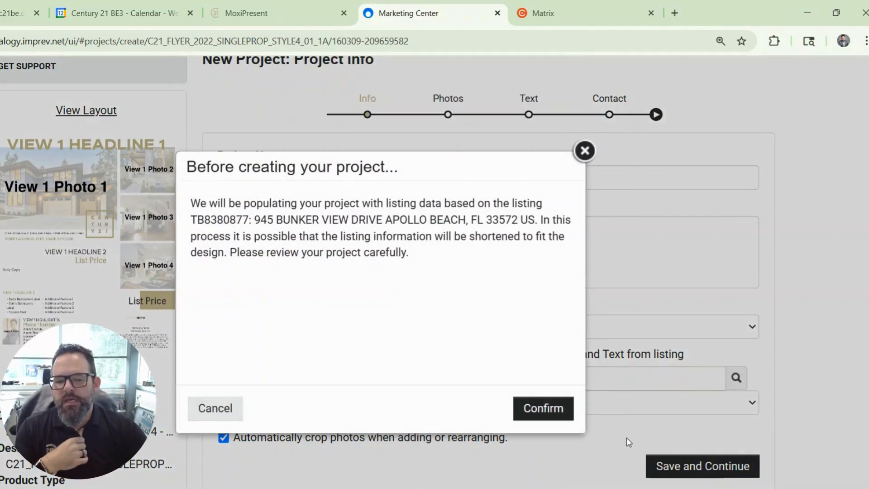
{"action": "left_click", "coordinate": [545, 410]}
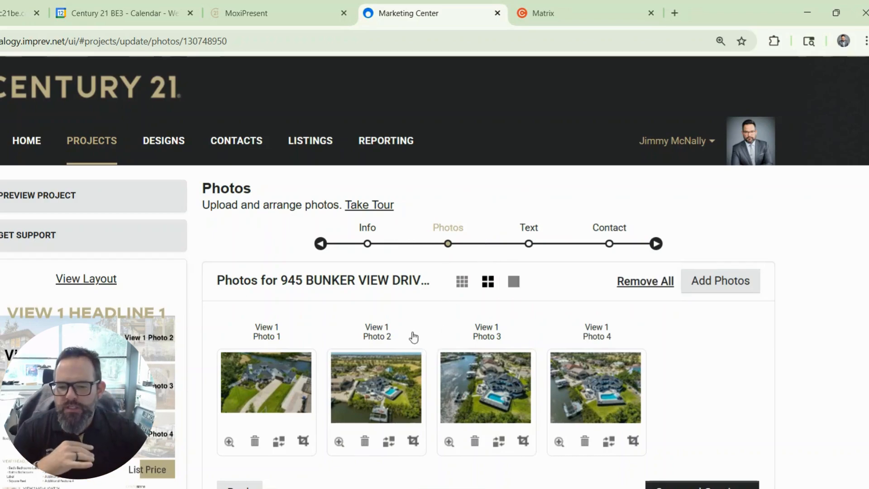
Scroll the Photos step to review the four imported aerial photos
{"action": "scroll", "coordinate": [413, 336], "scroll_direction": "down", "scroll_amount": 2}
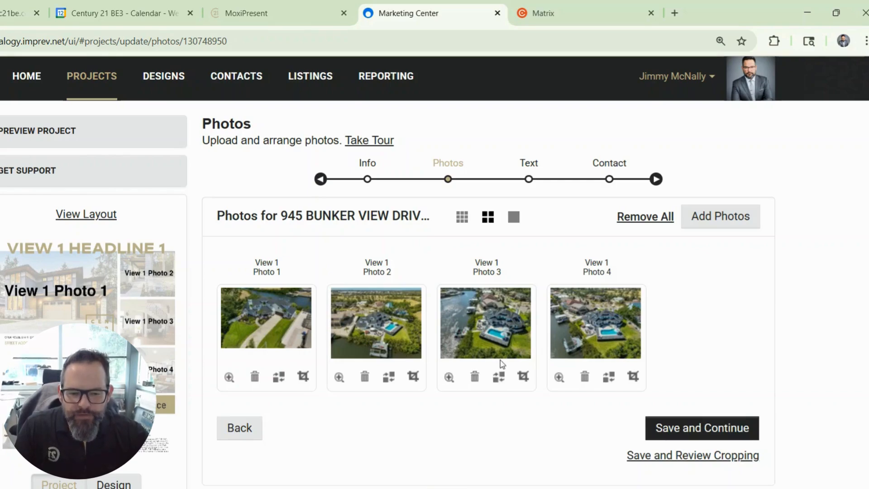
Browse replacements for the third photo, close without changing it, and save the original four photos
{"action": "left_click", "coordinate": [499, 379]}
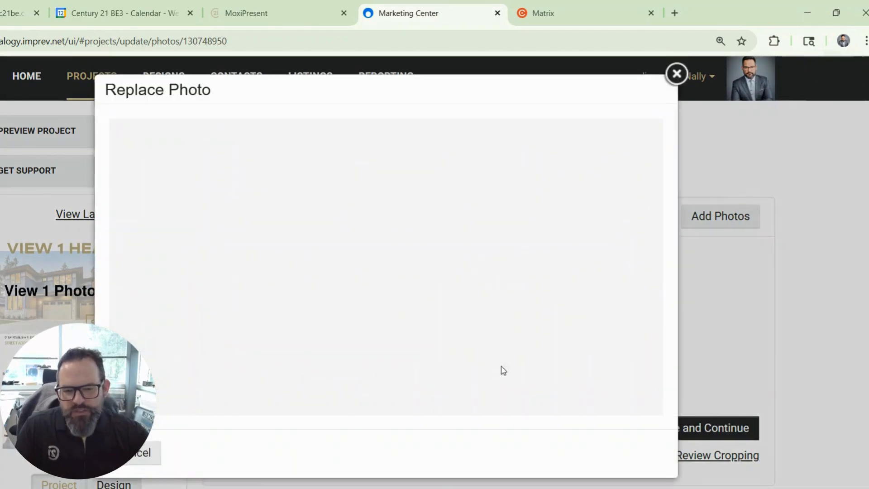
{"action": "left_click", "coordinate": [380, 224]}
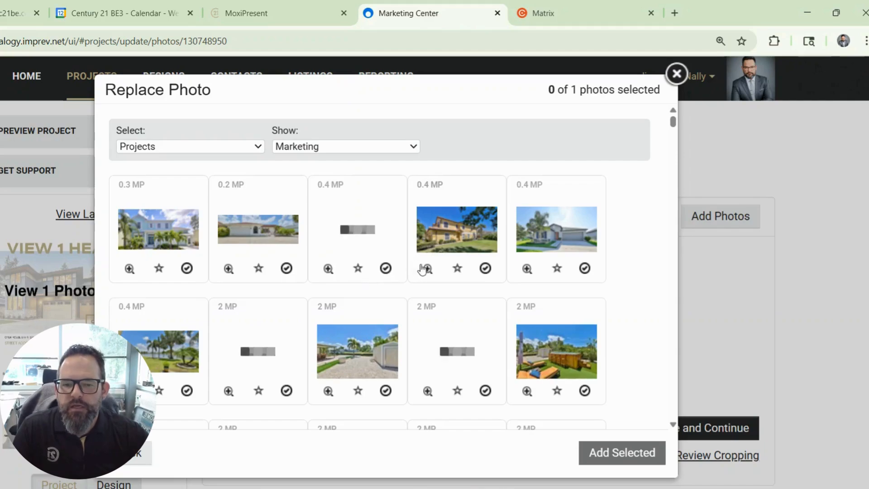
{"action": "scroll", "coordinate": [427, 275], "scroll_direction": "down", "scroll_amount": 3}
{"action": "scroll", "coordinate": [428, 275], "scroll_direction": "down", "scroll_amount": 1}
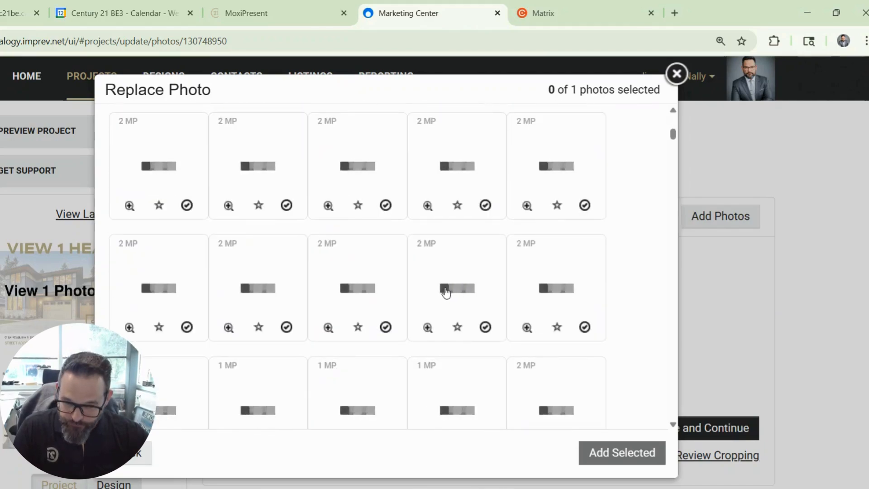
{"action": "scroll", "coordinate": [447, 292], "scroll_direction": "down", "scroll_amount": 2}
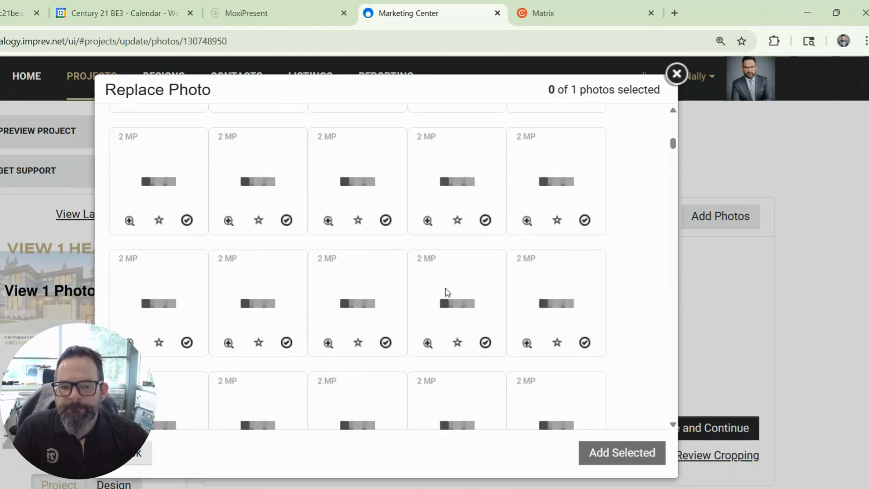
{"action": "scroll", "coordinate": [461, 290], "scroll_direction": "down", "scroll_amount": 1}
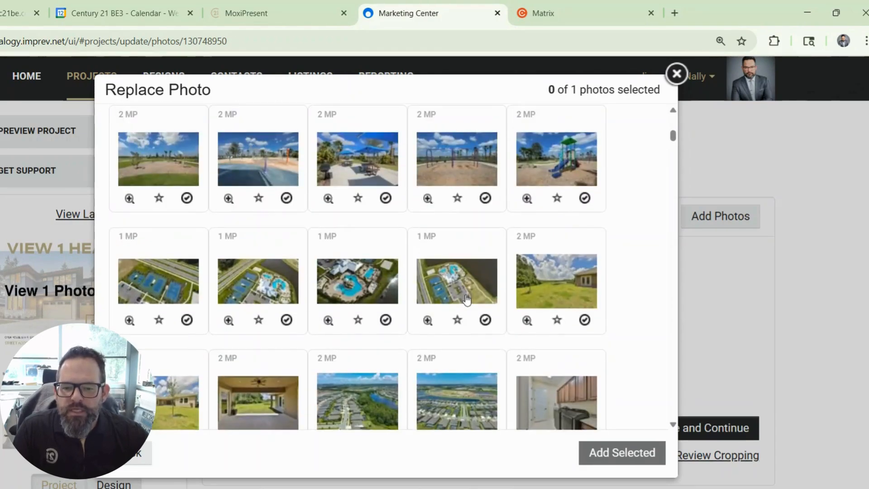
{"action": "scroll", "coordinate": [480, 297], "scroll_direction": "down", "scroll_amount": 4}
{"action": "left_click_drag", "start_coordinate": [673, 150], "coordinate": [656, 381]}
{"action": "scroll", "coordinate": [656, 381], "scroll_direction": "down", "scroll_amount": 3}
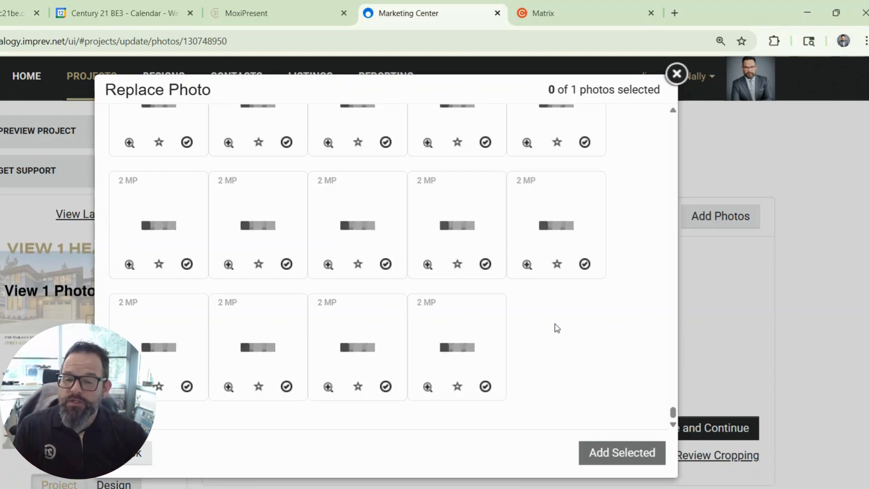
{"action": "left_click", "coordinate": [676, 75]}
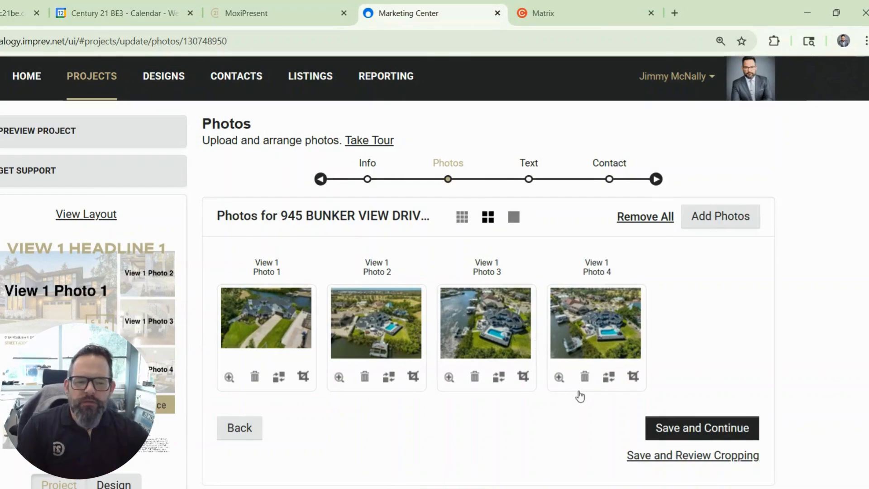
{"action": "left_click", "coordinate": [662, 427]}
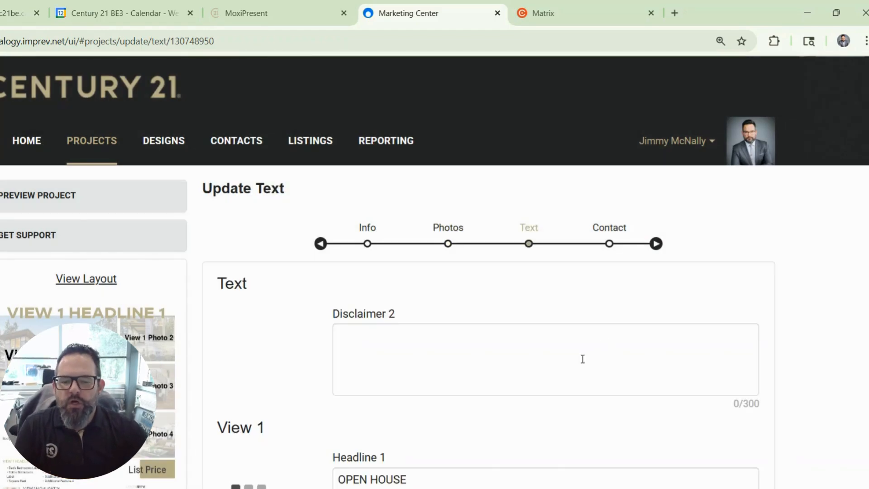
Copy 'walk-in shower' from the MLS listing remarks for Additional Feature 1
{"action": "scroll", "coordinate": [609, 344], "scroll_direction": "down", "scroll_amount": 3}
{"action": "scroll", "coordinate": [481, 351], "scroll_direction": "down", "scroll_amount": 12}
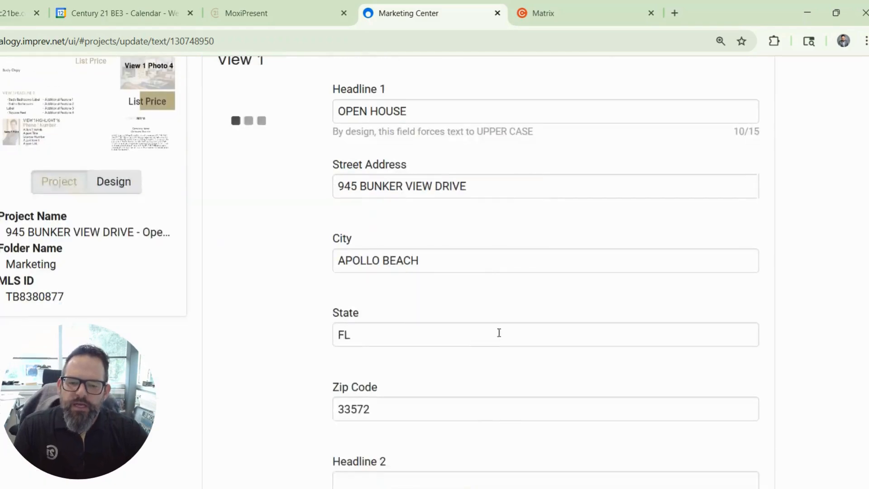
{"action": "scroll", "coordinate": [481, 256], "scroll_direction": "down", "scroll_amount": 8}
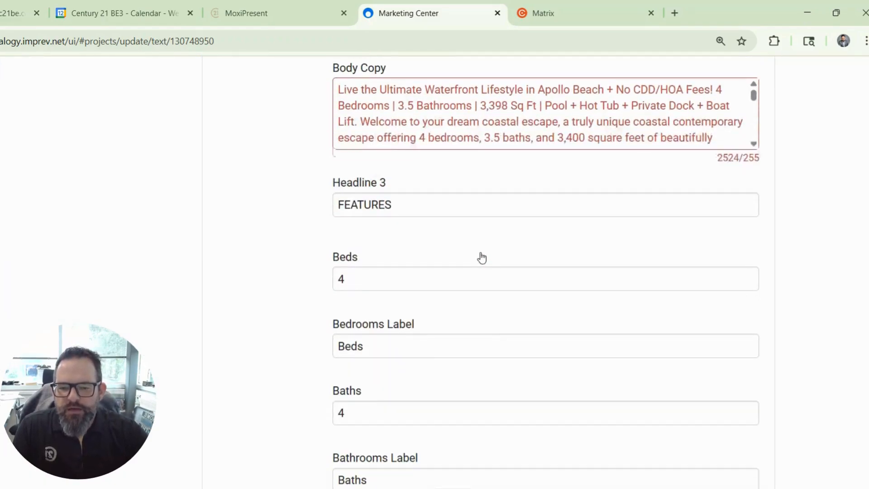
{"action": "scroll", "coordinate": [436, 262], "scroll_direction": "down", "scroll_amount": 6}
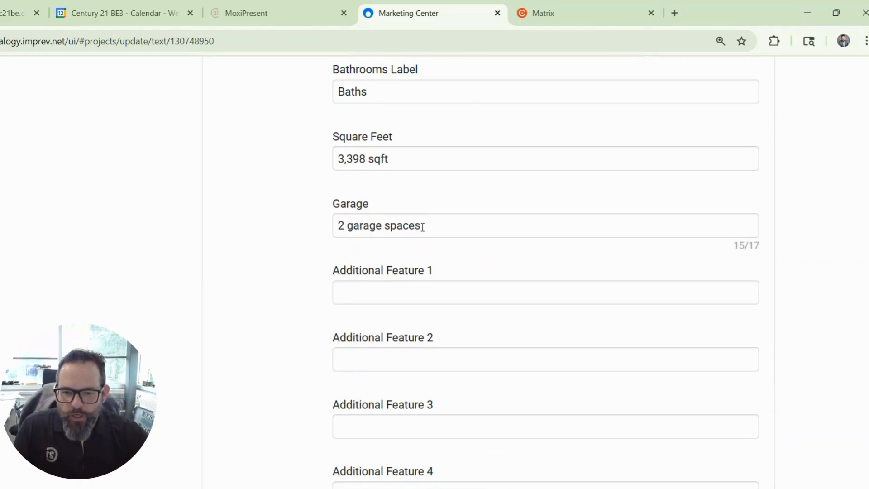
{"action": "left_click", "coordinate": [379, 292]}
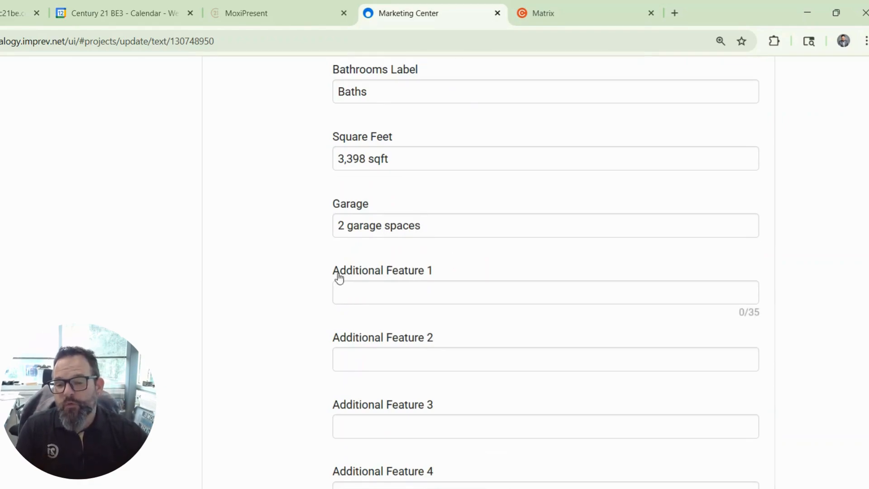
{"action": "left_click_drag", "start_coordinate": [331, 273], "coordinate": [438, 270]}
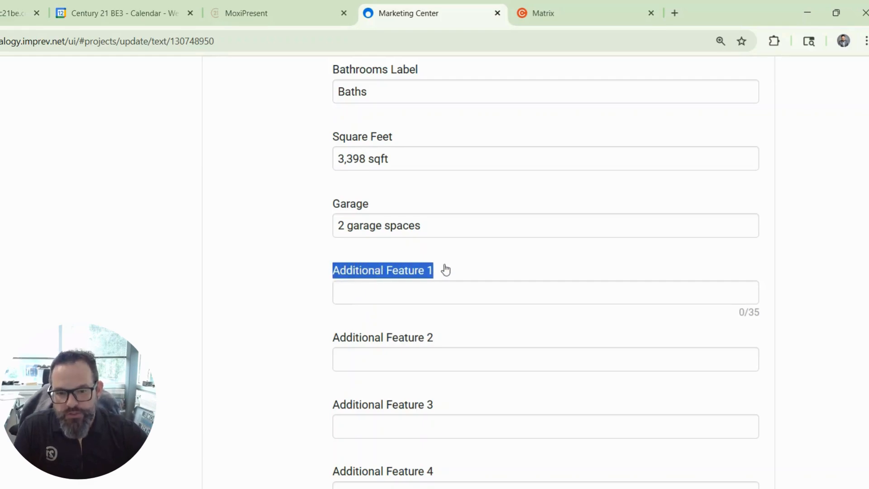
{"action": "left_click", "coordinate": [412, 294]}
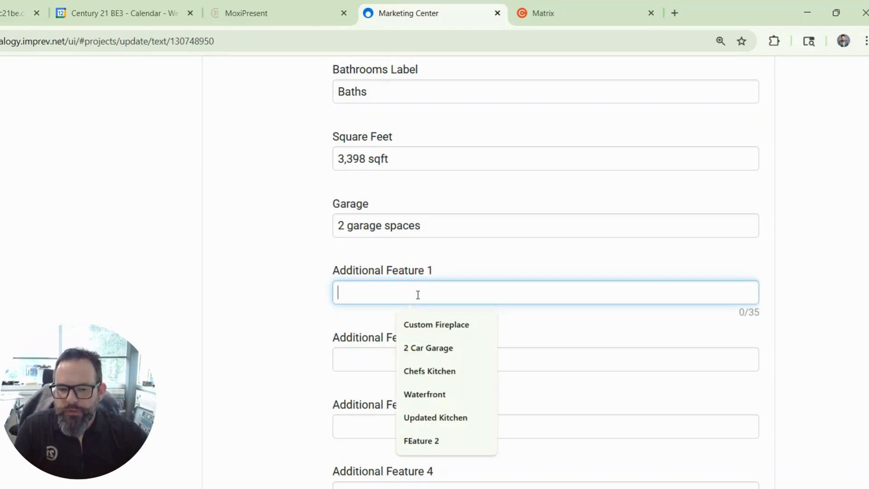
{"action": "left_click", "coordinate": [604, 9]}
{"action": "scroll", "coordinate": [368, 291], "scroll_direction": "down", "scroll_amount": 10}
{"action": "scroll", "coordinate": [316, 271], "scroll_direction": "up", "scroll_amount": 3}
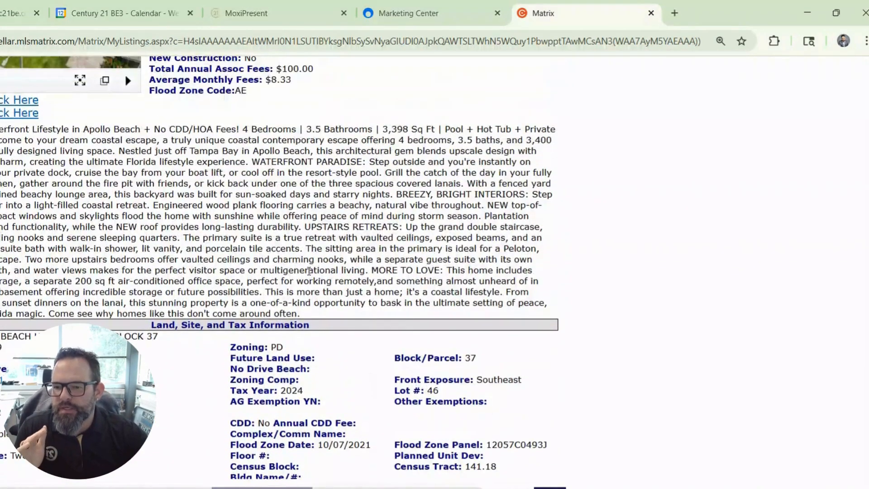
{"action": "left_click_drag", "start_coordinate": [79, 250], "coordinate": [139, 251]}
{"action": "key", "text": "ctrl+c"}
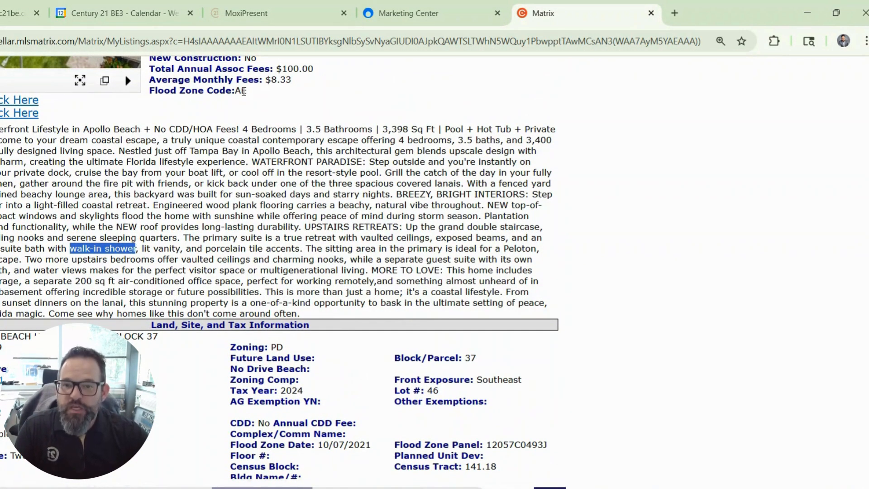
Paste it into Additional Feature 1 and capitalise it to 'Walk-in shower'
{"action": "left_click", "coordinate": [340, 2]}
{"action": "left_click", "coordinate": [388, 2]}
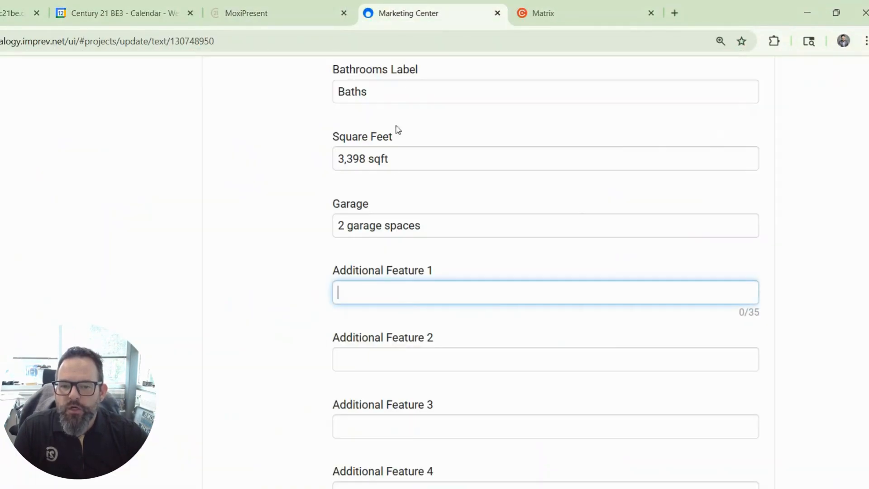
{"action": "left_click", "coordinate": [376, 286]}
{"action": "key", "text": "ctrl+v"}
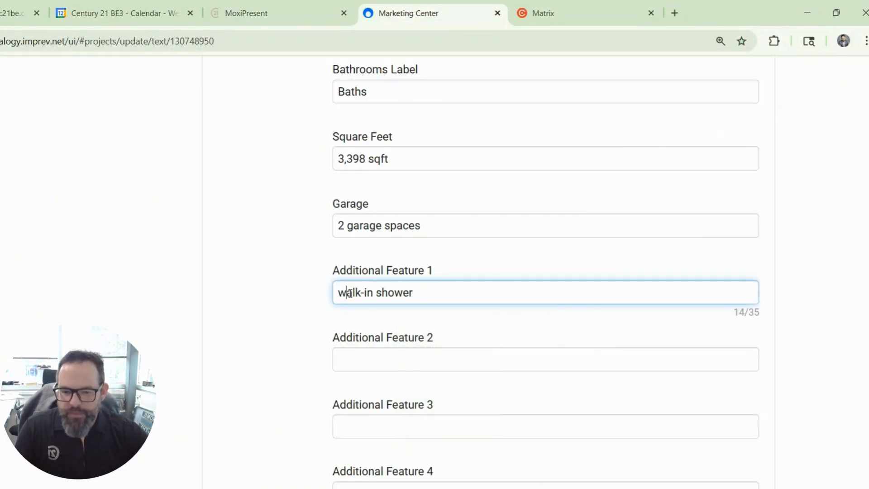
{"action": "key", "text": "BackSpace"}
{"action": "type", "text": "w"}
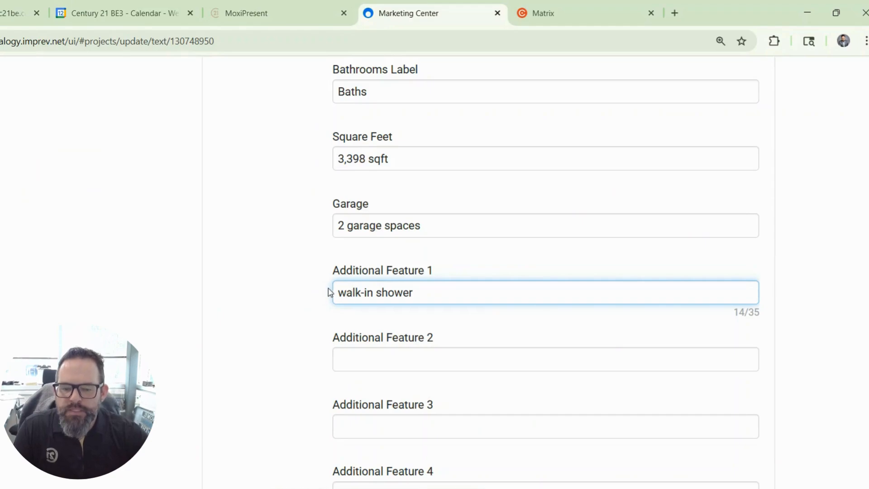
{"action": "key", "text": "BackSpace"}
{"action": "type", "text": "W"}
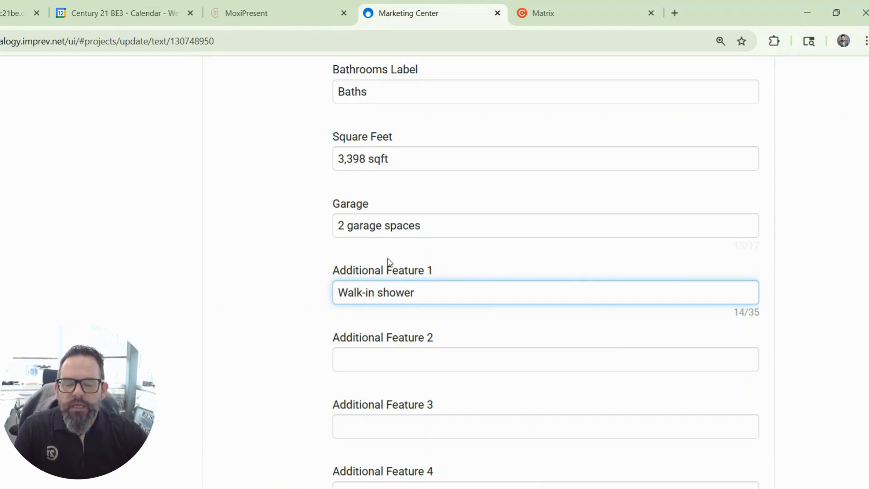
{"action": "scroll", "coordinate": [325, 274], "scroll_direction": "down", "scroll_amount": 5}
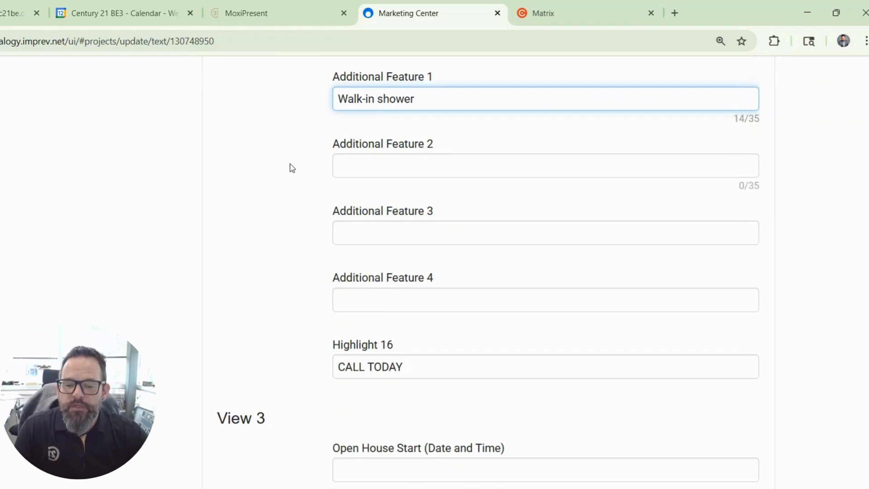
{"action": "scroll", "coordinate": [300, 157], "scroll_direction": "down", "scroll_amount": 2}
Enter SATURDAY 6/14 11AM as the Open House Start
{"action": "left_click", "coordinate": [361, 303]}
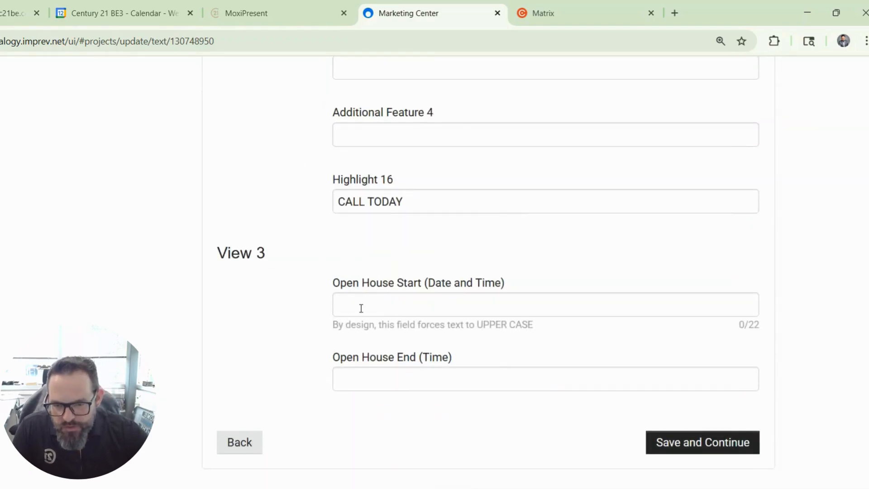
{"action": "left_click", "coordinate": [272, 253]}
{"action": "triple_click", "coordinate": [272, 252]}
{"action": "scroll", "coordinate": [129, 237], "scroll_direction": "up", "scroll_amount": 10}
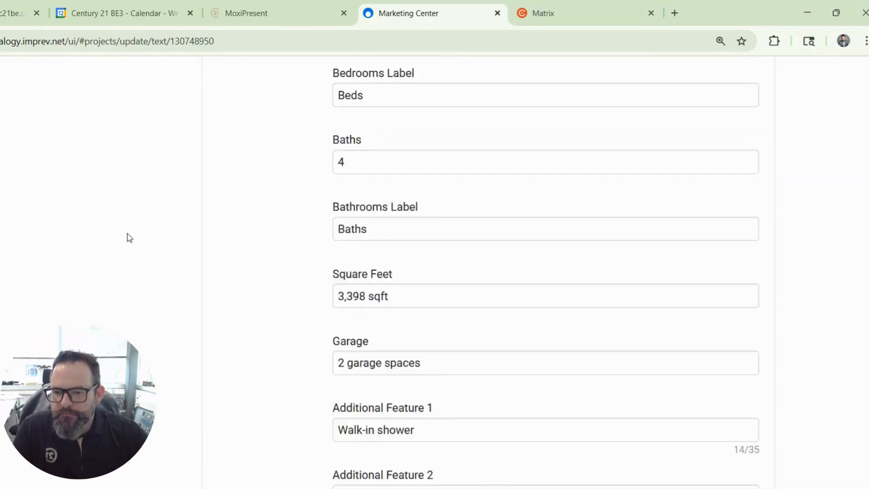
{"action": "scroll", "coordinate": [129, 236], "scroll_direction": "up", "scroll_amount": 10}
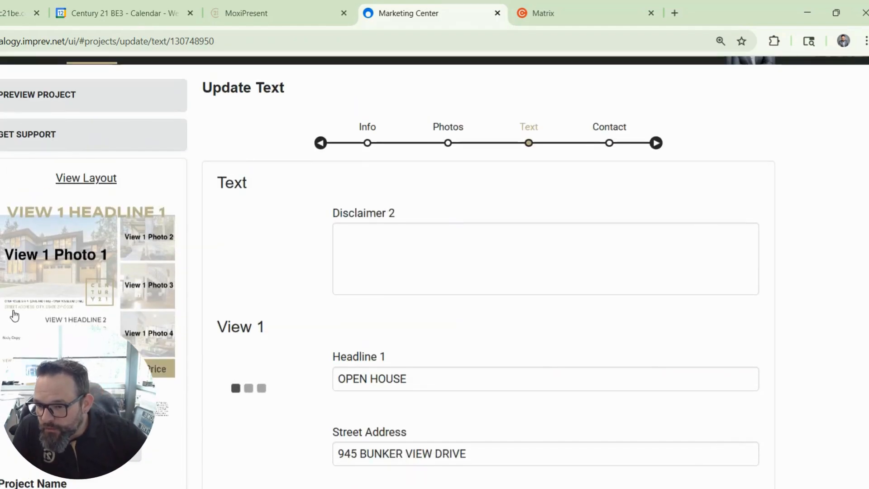
{"action": "scroll", "coordinate": [556, 288], "scroll_direction": "down", "scroll_amount": 20}
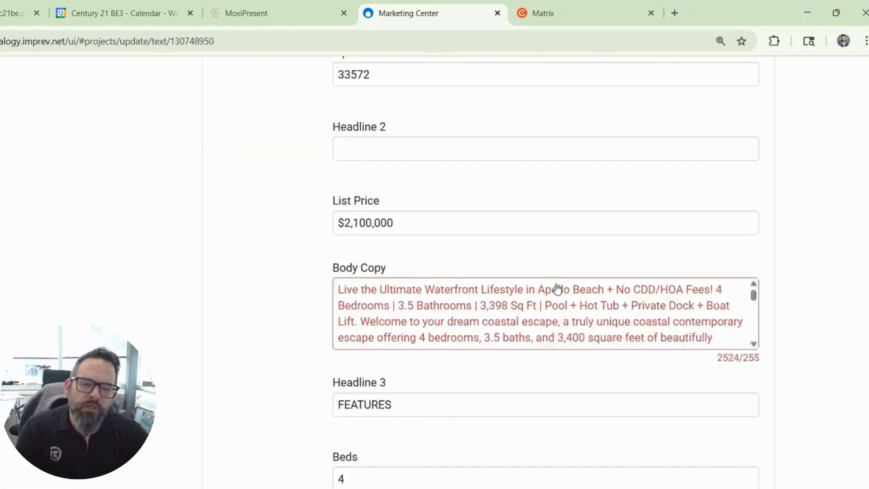
{"action": "left_click", "coordinate": [406, 300]}
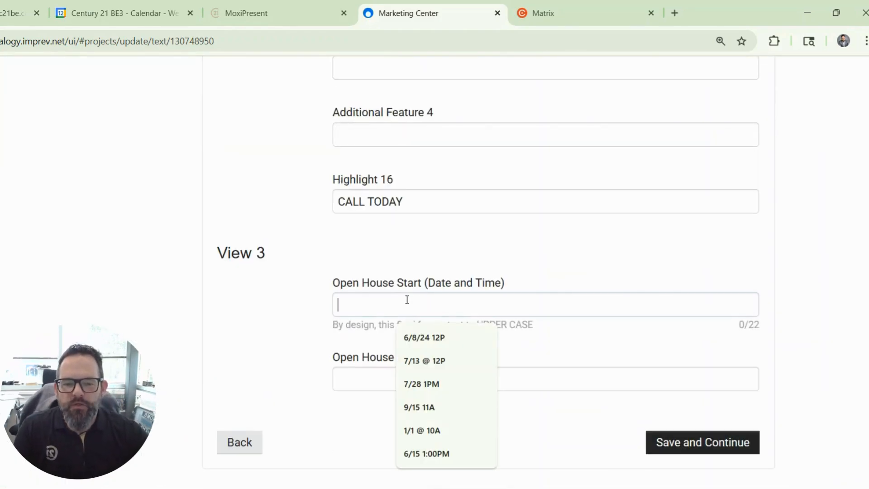
{"action": "type", "text": "SATURDAY 6/"}
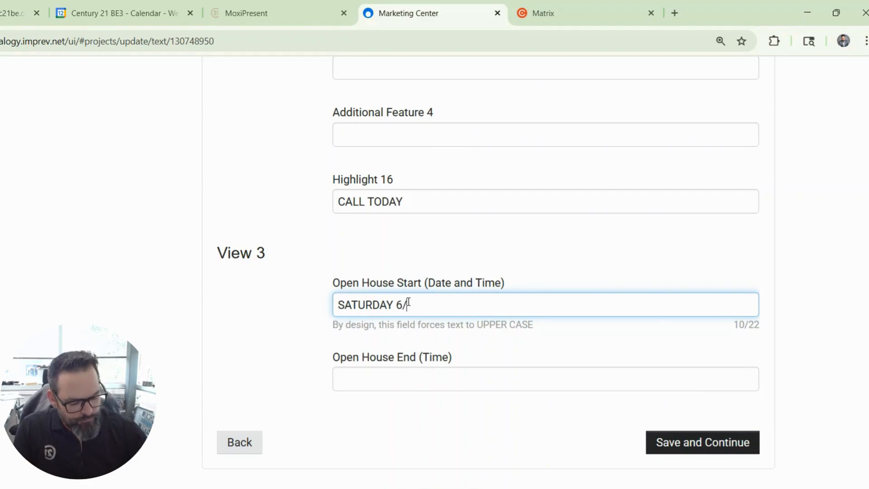
{"action": "type", "text": "14 11AM"}
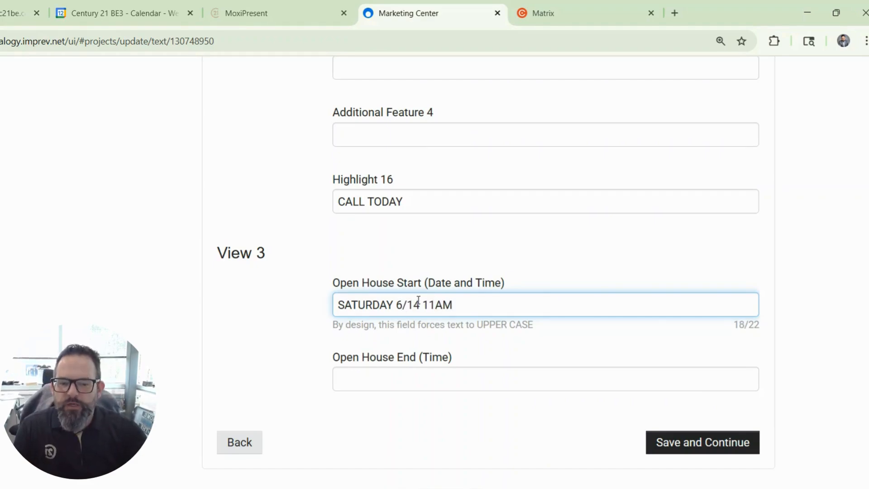
Set Open House End to 2PM and save the text step
{"action": "left_click", "coordinate": [409, 377]}
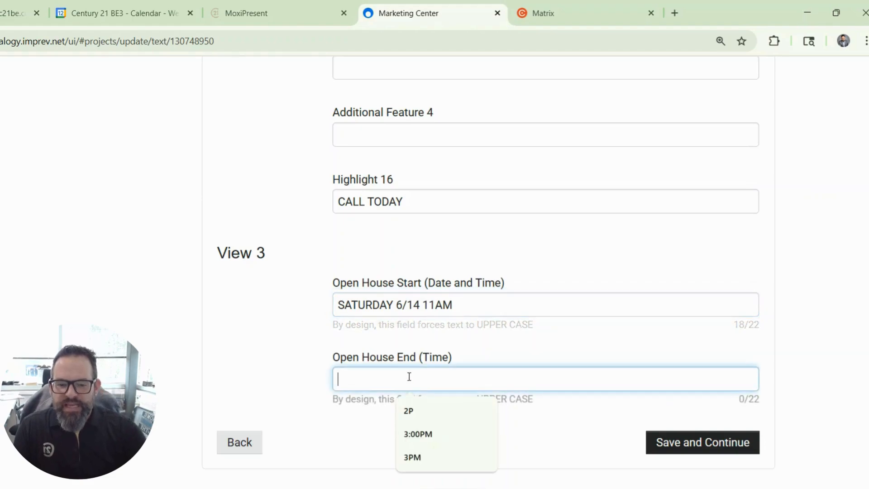
{"action": "type", "text": "@"}
{"action": "key", "text": "BackSpace"}
{"action": "type", "text": "2PM"}
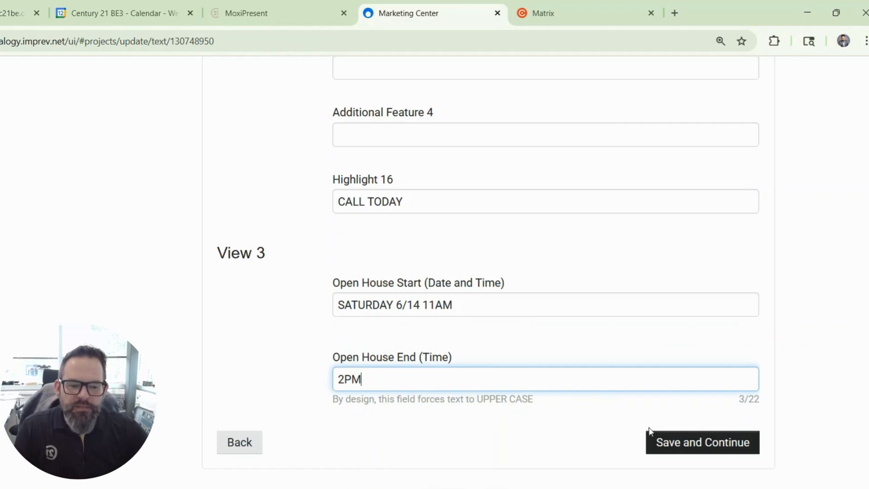
{"action": "left_click", "coordinate": [655, 437]}
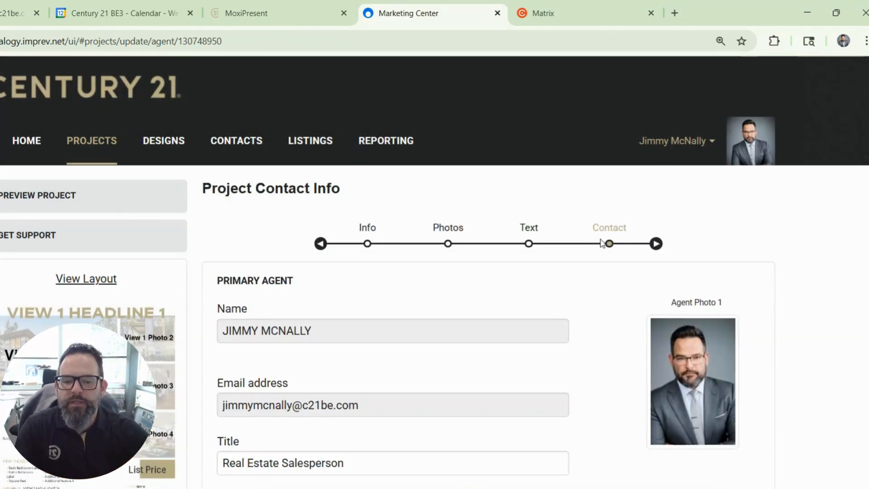
Save the prefilled primary agent contact details and continue to the project page
{"action": "scroll", "coordinate": [600, 249], "scroll_direction": "down", "scroll_amount": 5}
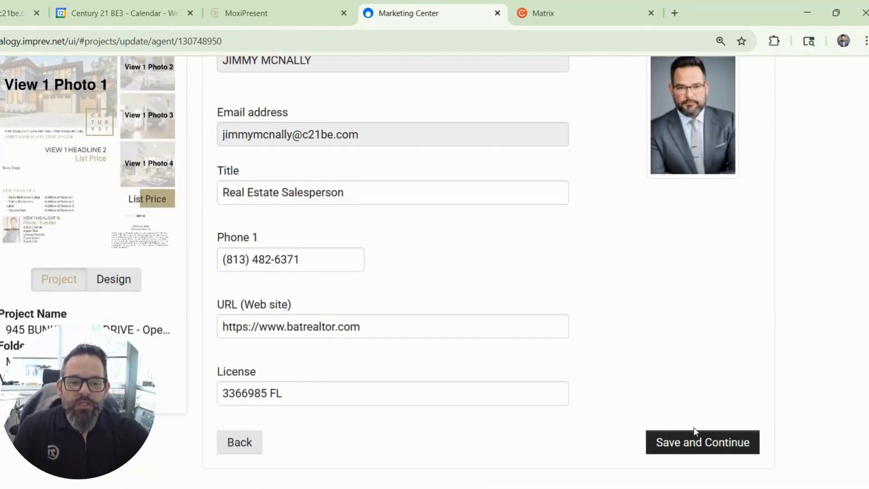
{"action": "left_click", "coordinate": [695, 431]}
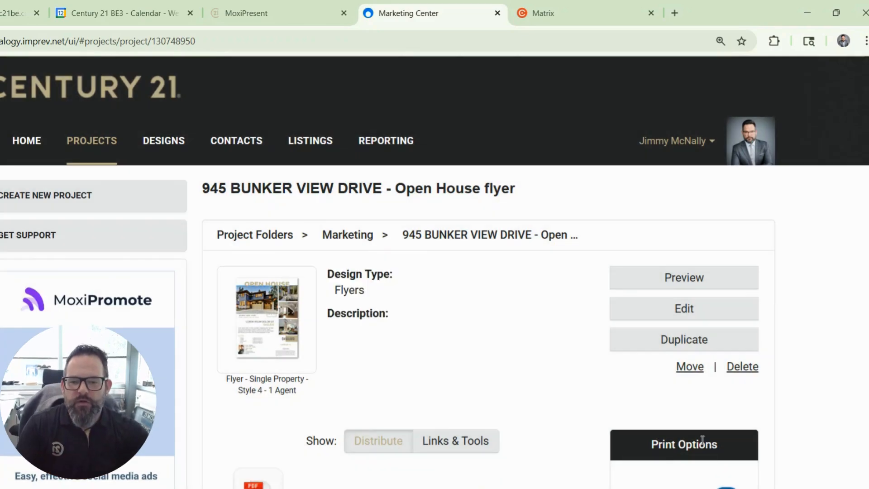
{"action": "left_click", "coordinate": [706, 285]}
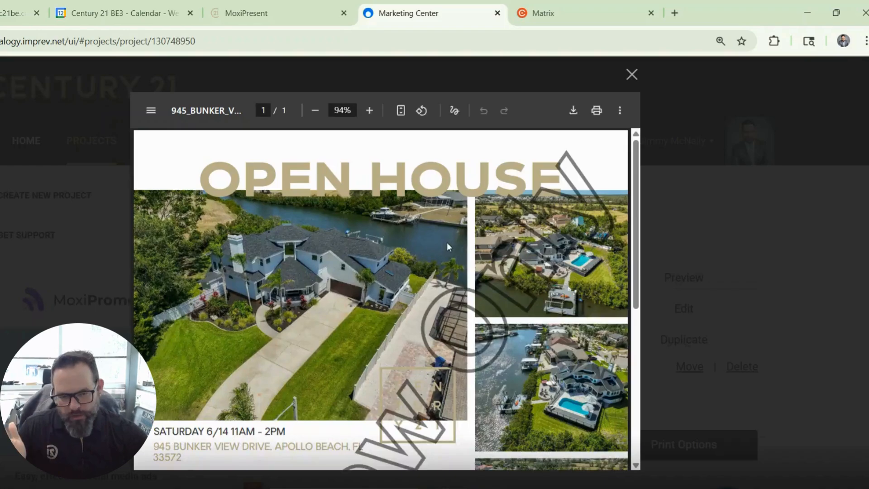
{"action": "scroll", "coordinate": [428, 248], "scroll_direction": "down", "scroll_amount": 5}
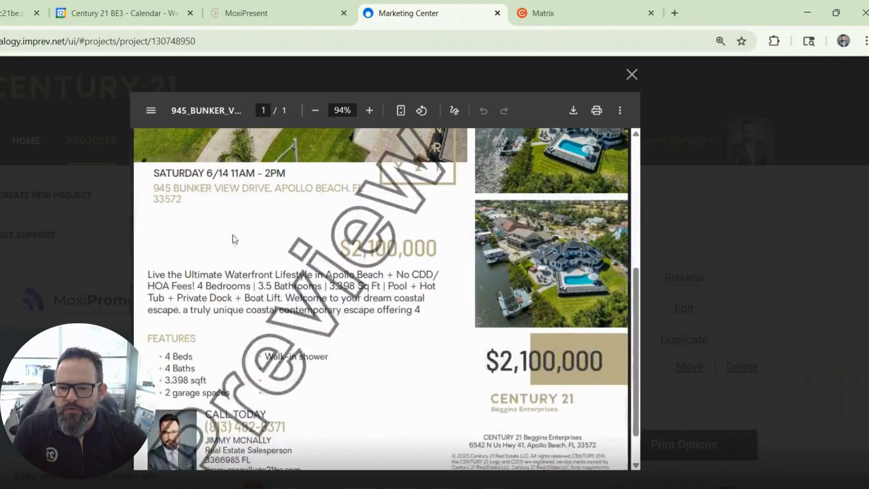
{"action": "left_click_drag", "start_coordinate": [155, 173], "coordinate": [281, 171]}
{"action": "left_click_drag", "start_coordinate": [266, 361], "coordinate": [328, 354]}
{"action": "left_click", "coordinate": [384, 355]}
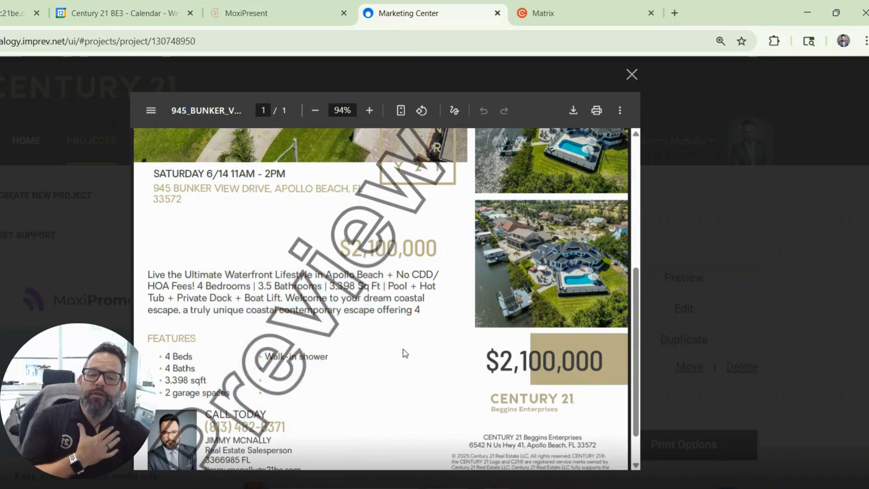
{"action": "scroll", "coordinate": [498, 294], "scroll_direction": "up", "scroll_amount": 5}
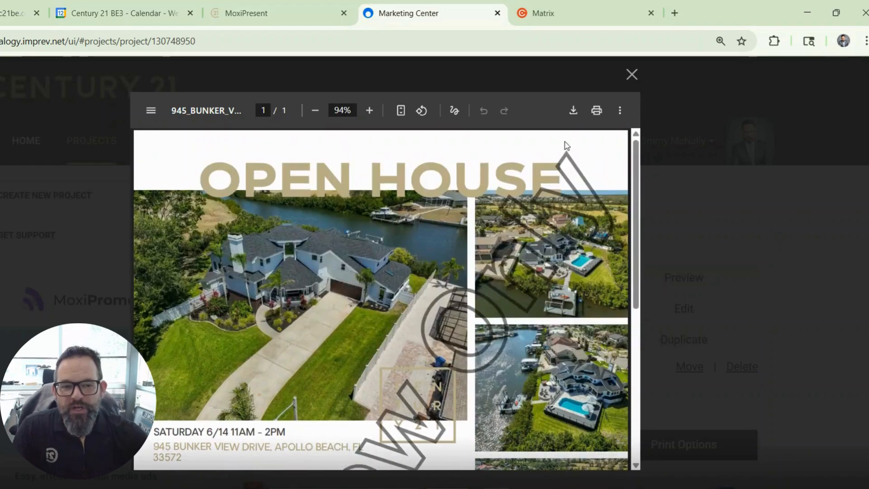
{"action": "left_click", "coordinate": [631, 75]}
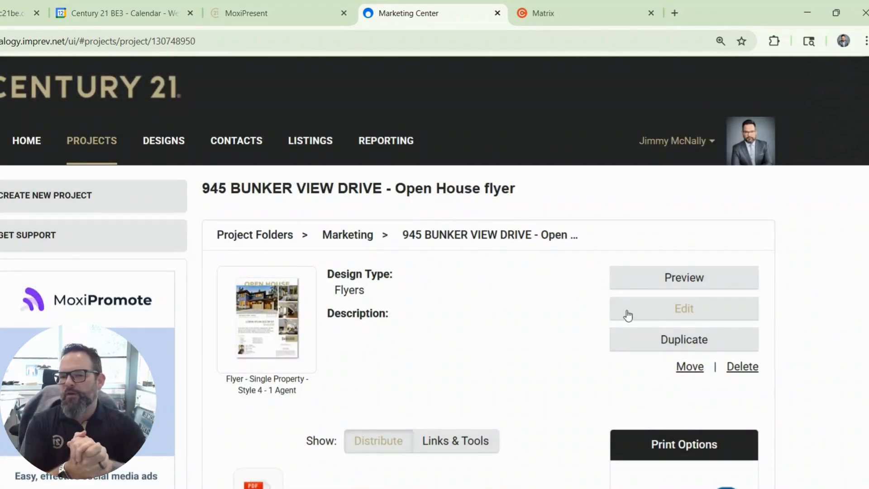
{"action": "scroll", "coordinate": [317, 367], "scroll_direction": "down", "scroll_amount": 3}
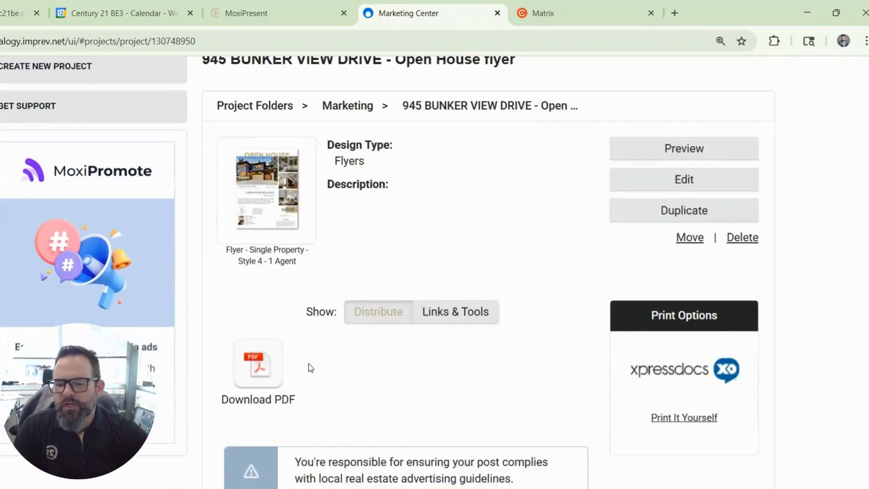
{"action": "left_click", "coordinate": [272, 369]}
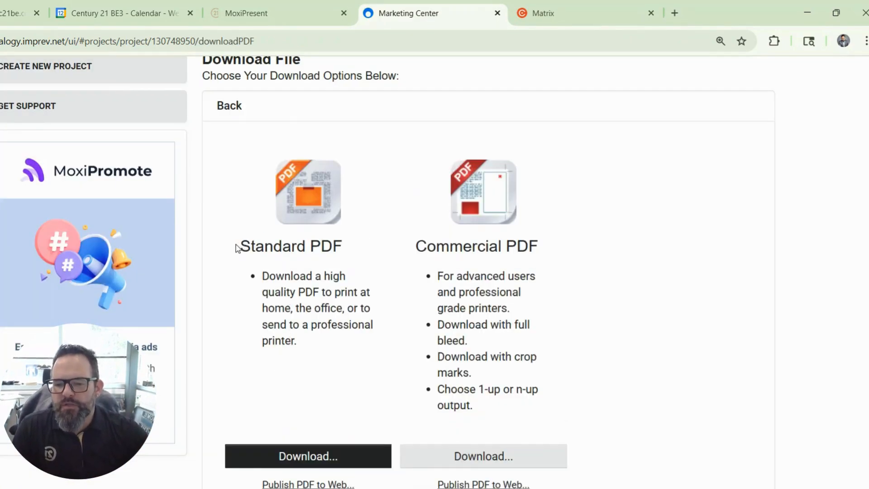
{"action": "left_click_drag", "start_coordinate": [236, 248], "coordinate": [334, 247]}
{"action": "left_click", "coordinate": [319, 458]}
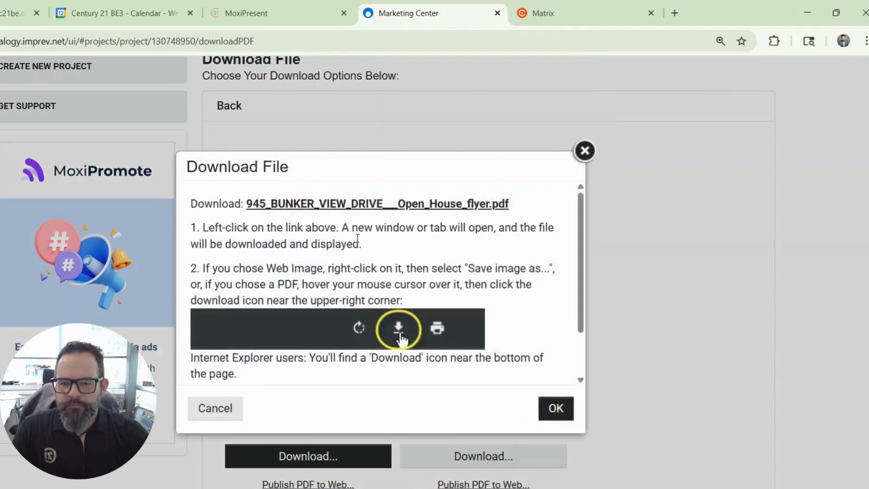
{"action": "left_click", "coordinate": [340, 209]}
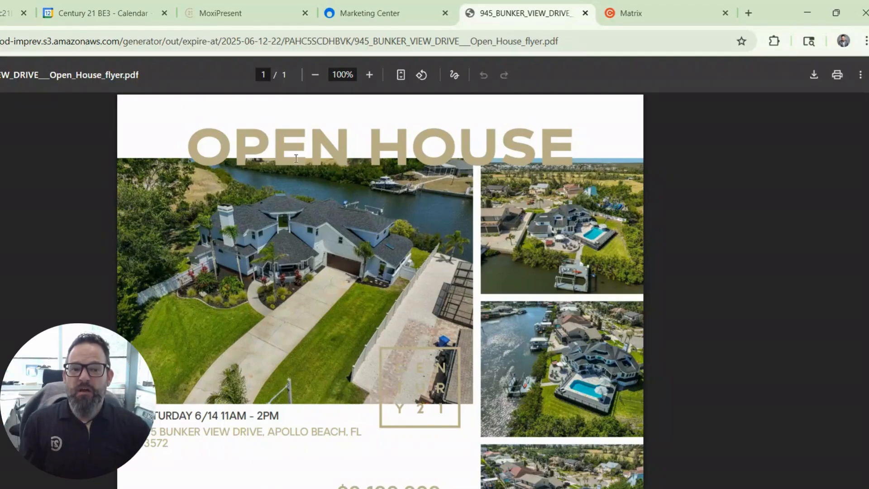
Save the open house flyer PDF to Downloads and bring the Canva tab into this Chrome window
{"action": "left_click", "coordinate": [815, 75]}
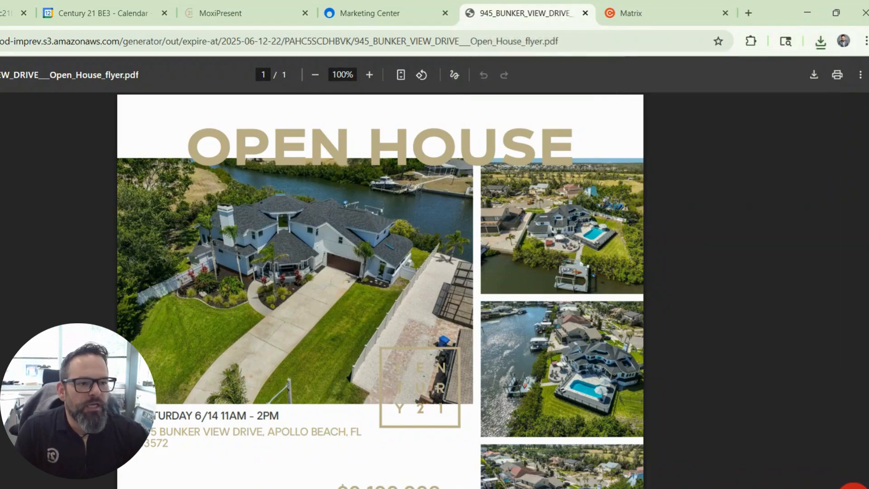
{"action": "left_click_drag", "start_coordinate": [868, 54], "coordinate": [679, 21]}
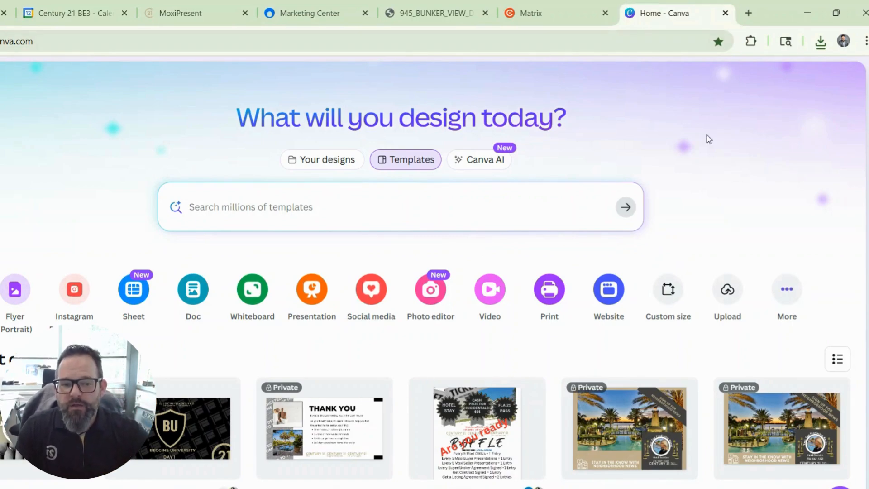
Upload the open house flyer PDF to Canva and open it in the editor
{"action": "left_click", "coordinate": [730, 292]}
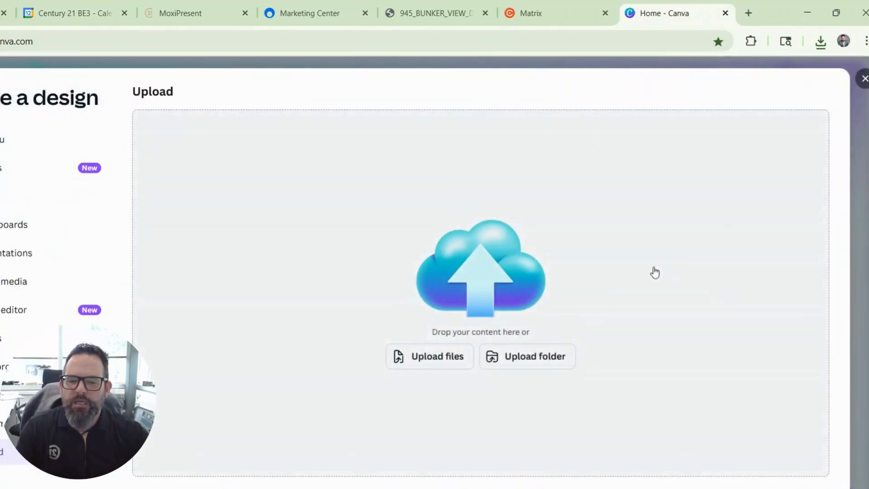
{"action": "left_click", "coordinate": [427, 357]}
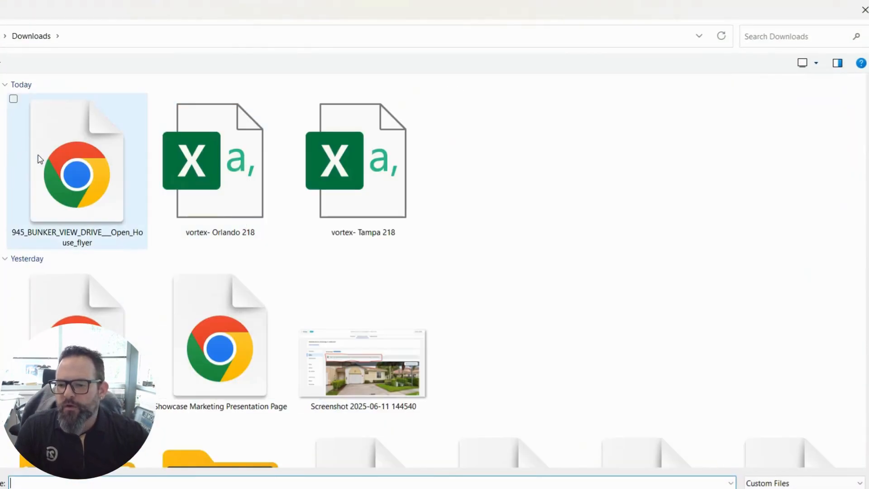
{"action": "double_click", "coordinate": [70, 160]}
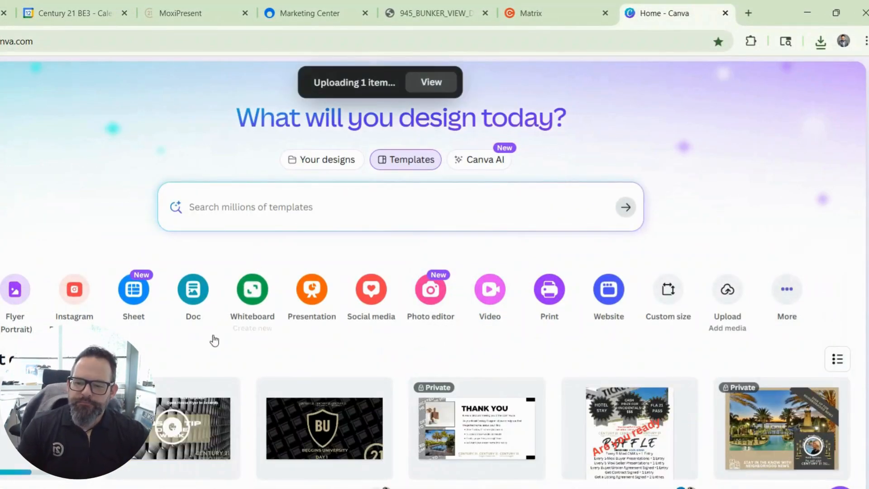
{"action": "left_click", "coordinate": [431, 82]}
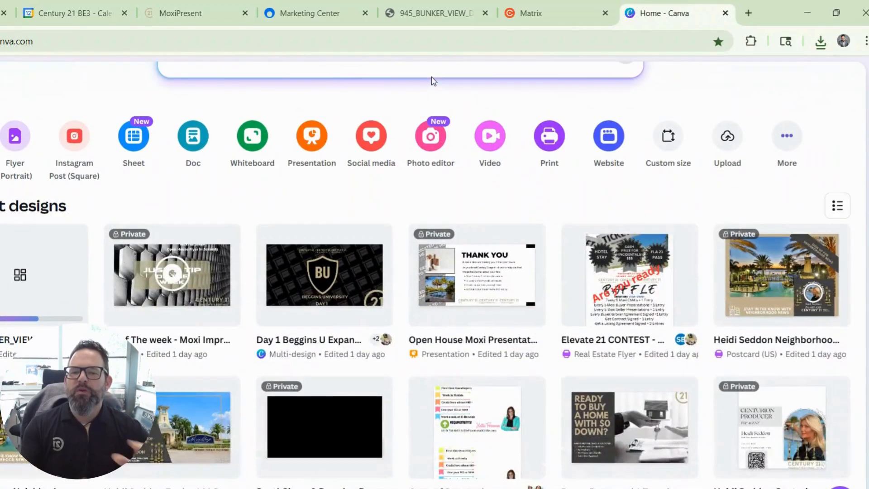
{"action": "left_click", "coordinate": [32, 263]}
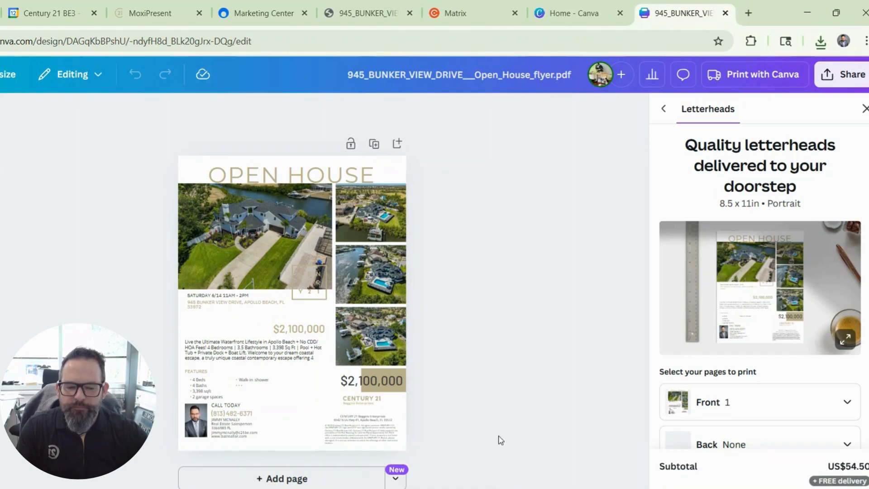
{"action": "scroll", "coordinate": [479, 391], "scroll_direction": "up", "scroll_amount": 1}
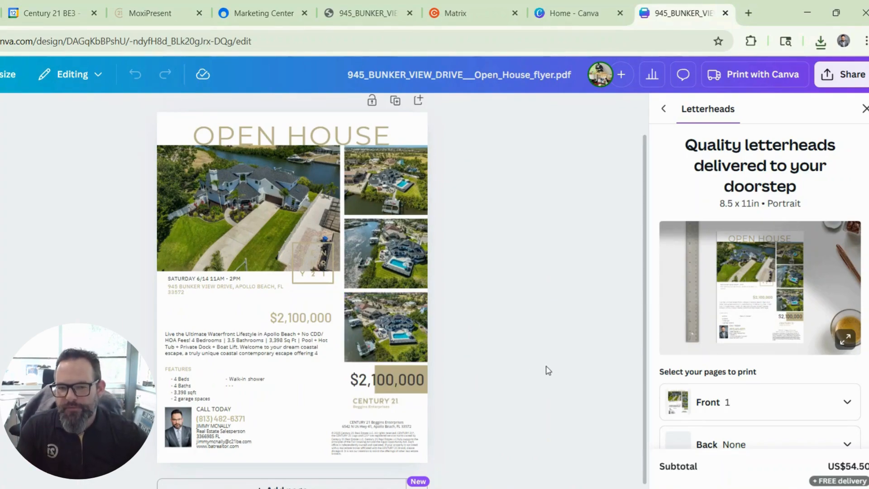
Delete the extra $2,100,000 price and move the description up just below the address
{"action": "left_click", "coordinate": [304, 322]}
{"action": "key", "text": "Delete"}
{"action": "left_click_drag", "start_coordinate": [280, 338], "coordinate": [264, 311]}
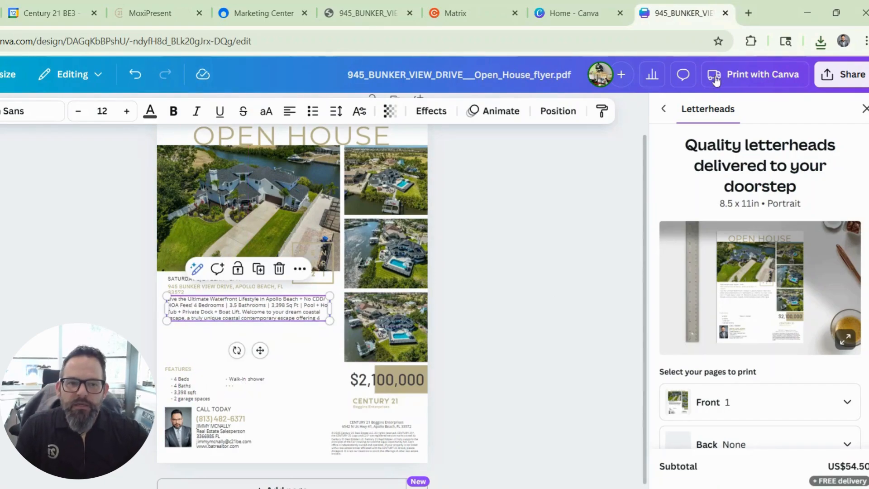
{"action": "left_click", "coordinate": [748, 12]}
Load the batrealtor.com website in the new tab
{"action": "left_click", "coordinate": [626, 44]}
{"action": "type", "text": "batrealtor.com"}
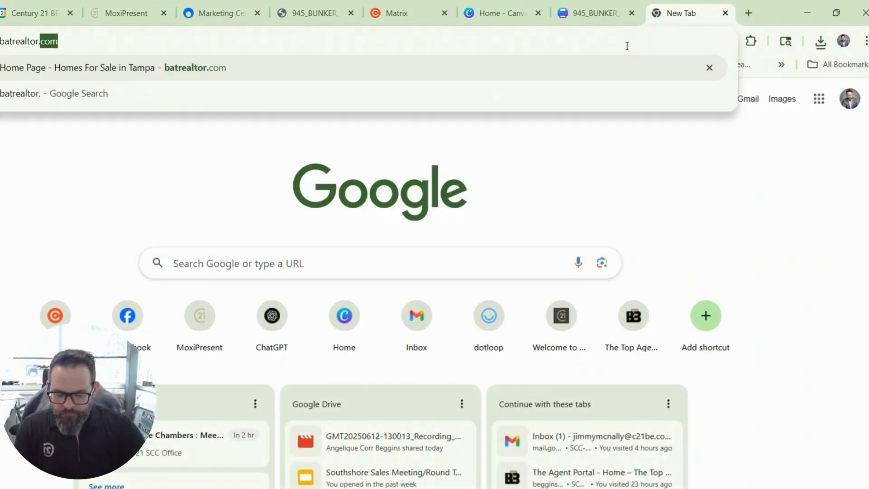
{"action": "key", "text": "Return"}
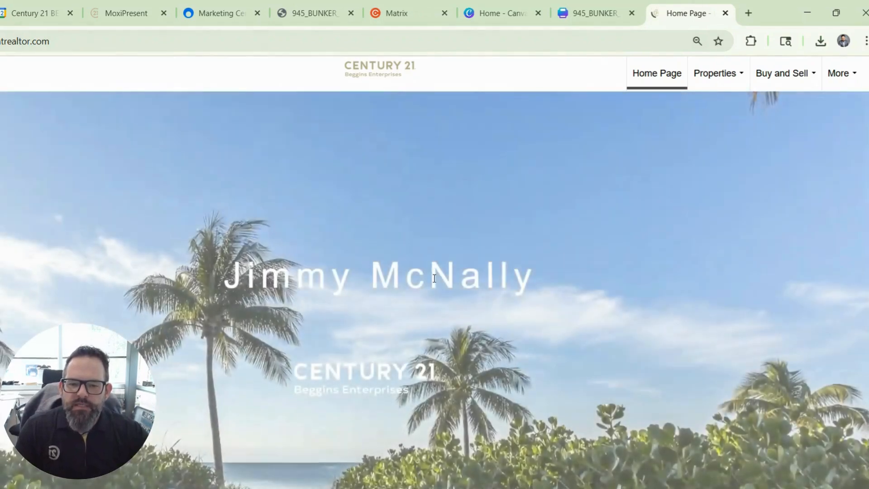
{"action": "scroll", "coordinate": [434, 302], "scroll_direction": "down", "scroll_amount": 7}
{"action": "left_click", "coordinate": [200, 292]}
{"action": "type", "text": "walk-in shower"}
{"action": "triple_click", "coordinate": [216, 290]}
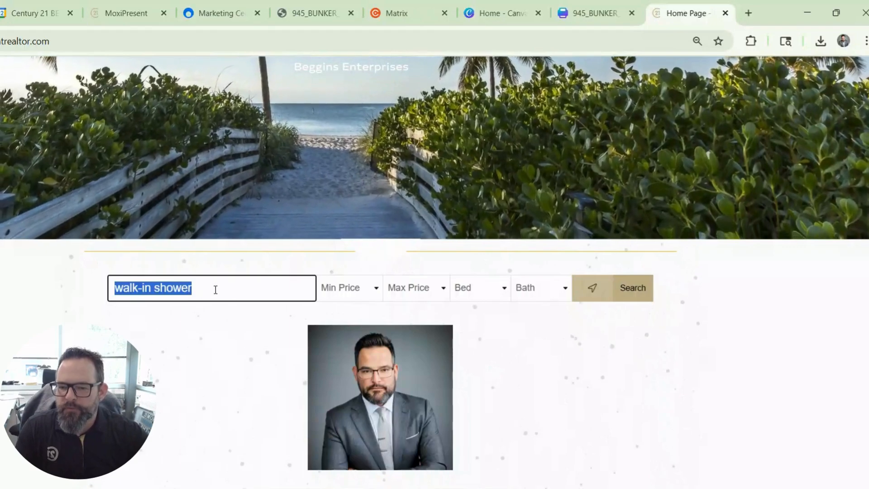
{"action": "key", "text": "BackSpace"}
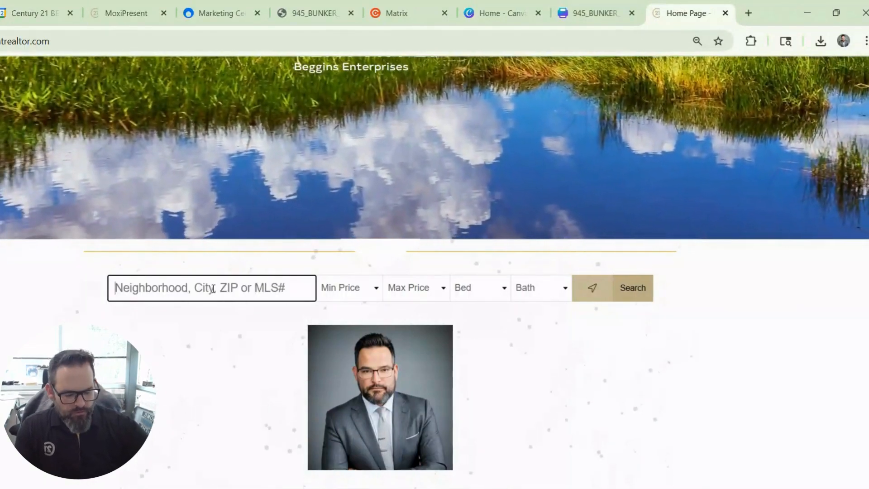
{"action": "left_click", "coordinate": [198, 312]}
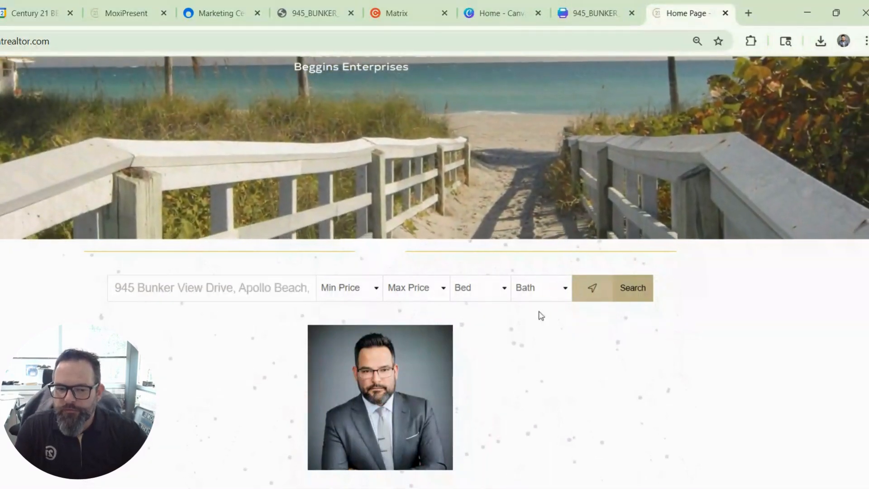
{"action": "left_click", "coordinate": [630, 297]}
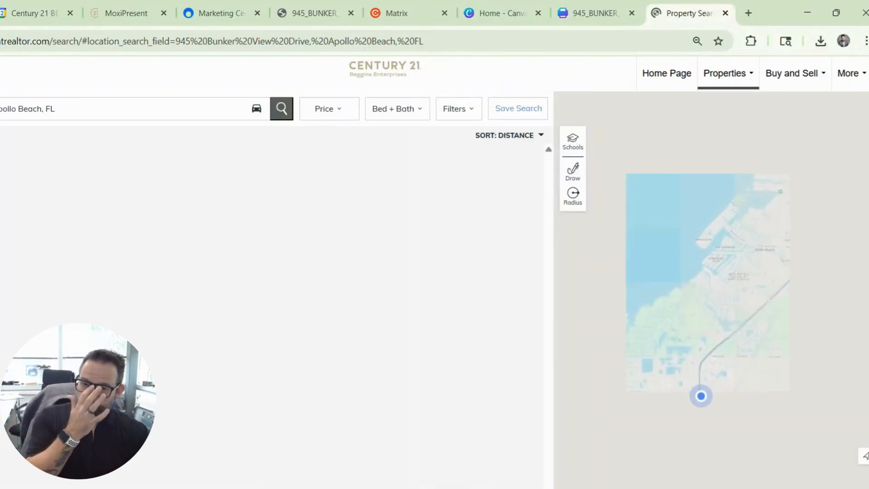
{"action": "left_click", "coordinate": [4, 213]}
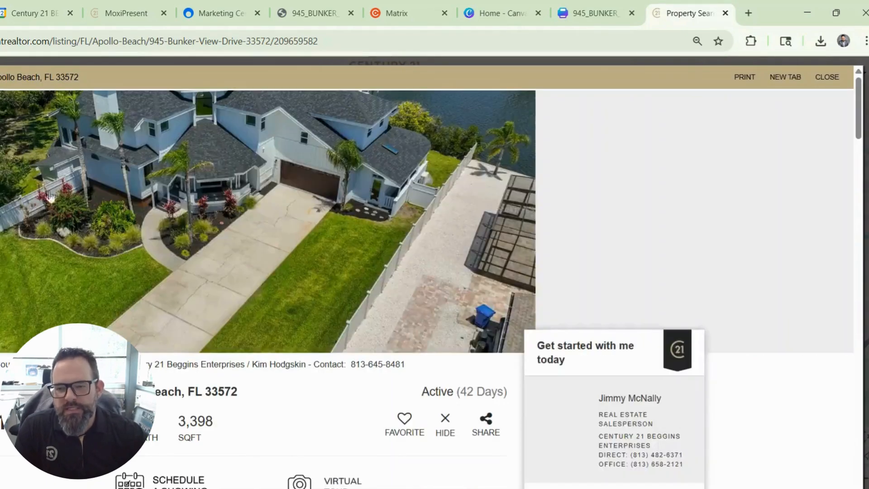
{"action": "scroll", "coordinate": [438, 219], "scroll_direction": "down", "scroll_amount": 6}
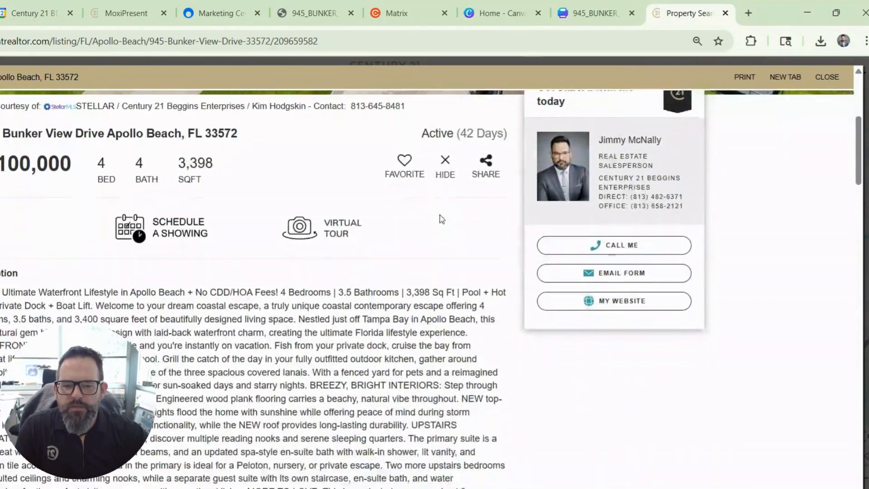
{"action": "scroll", "coordinate": [439, 219], "scroll_direction": "up", "scroll_amount": 6}
{"action": "scroll", "coordinate": [492, 206], "scroll_direction": "down", "scroll_amount": 6}
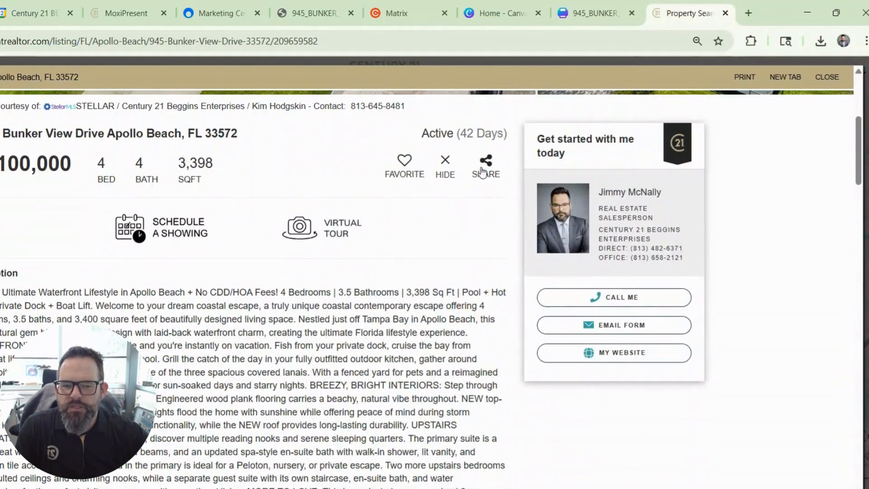
{"action": "left_click", "coordinate": [491, 172]}
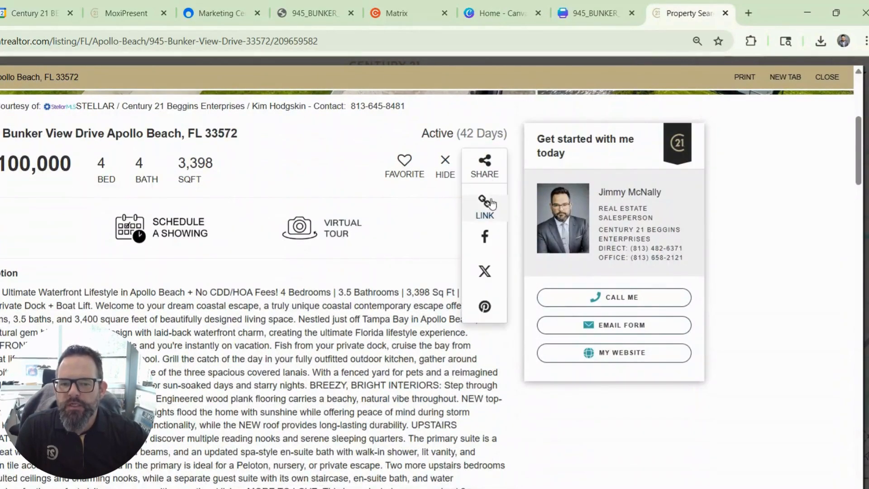
{"action": "left_click", "coordinate": [486, 206]}
{"action": "left_click", "coordinate": [384, 269]}
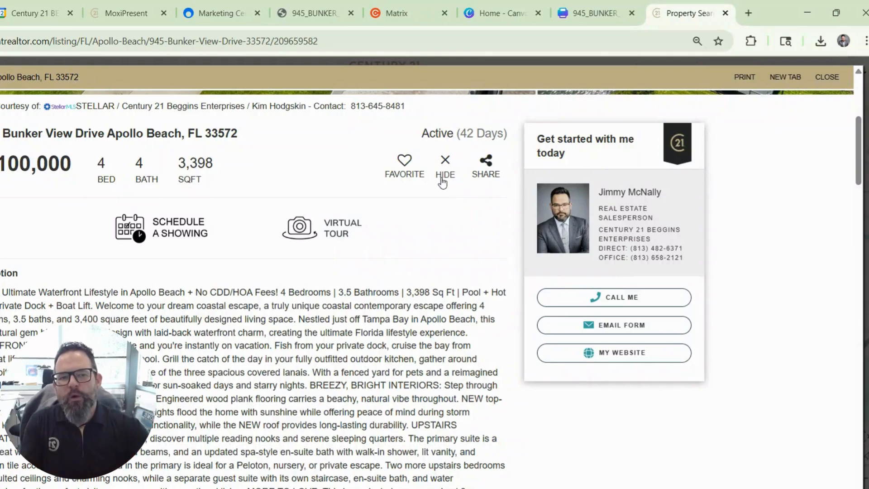
{"action": "left_click", "coordinate": [599, 11]}
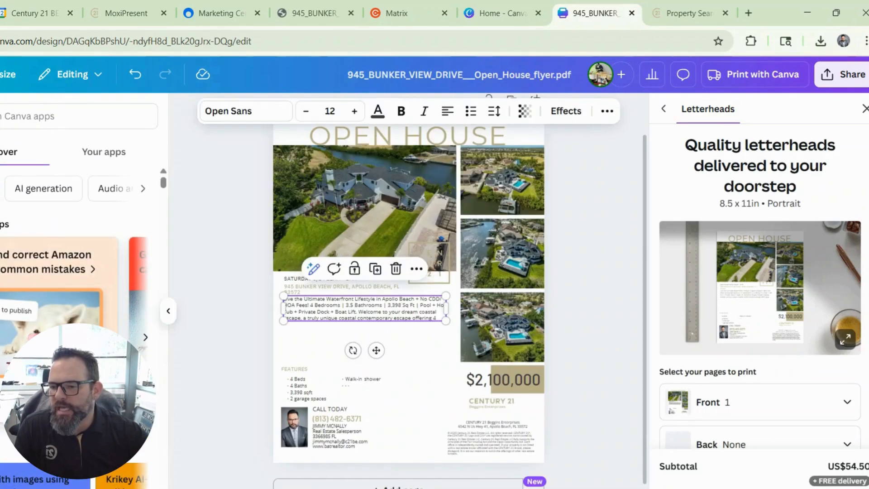
Generate a QR code from the listing link, shrink it to about 1.9 and place it above the price
{"action": "left_click", "coordinate": [4, 116]}
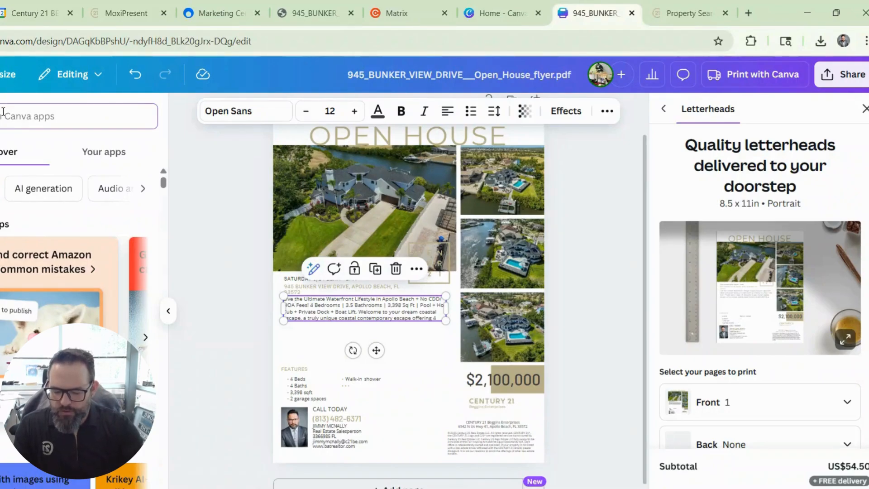
{"action": "type", "text": "qr"}
{"action": "left_click", "coordinate": [13, 169]}
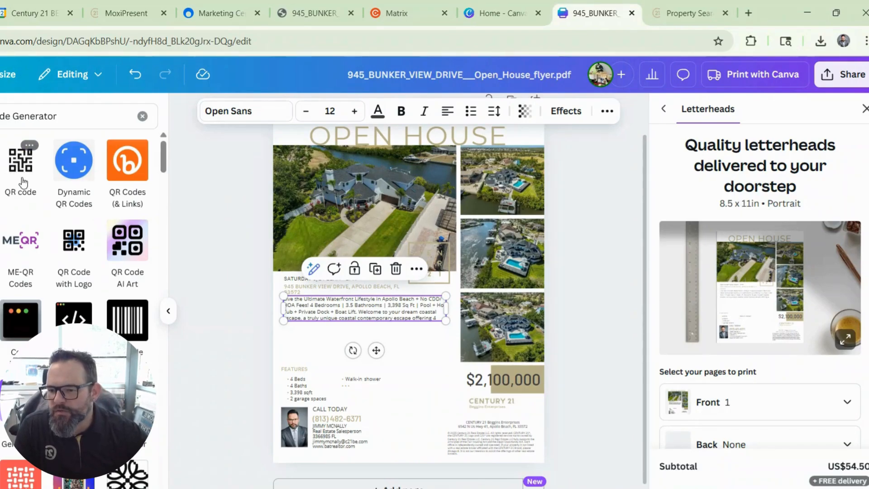
{"action": "left_click", "coordinate": [23, 168]}
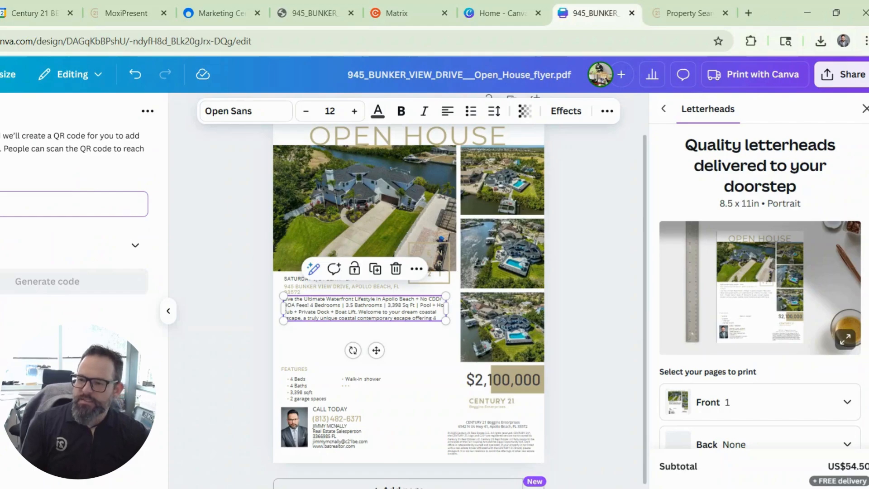
{"action": "key", "text": "ctrl+v"}
{"action": "left_click", "coordinate": [34, 285]}
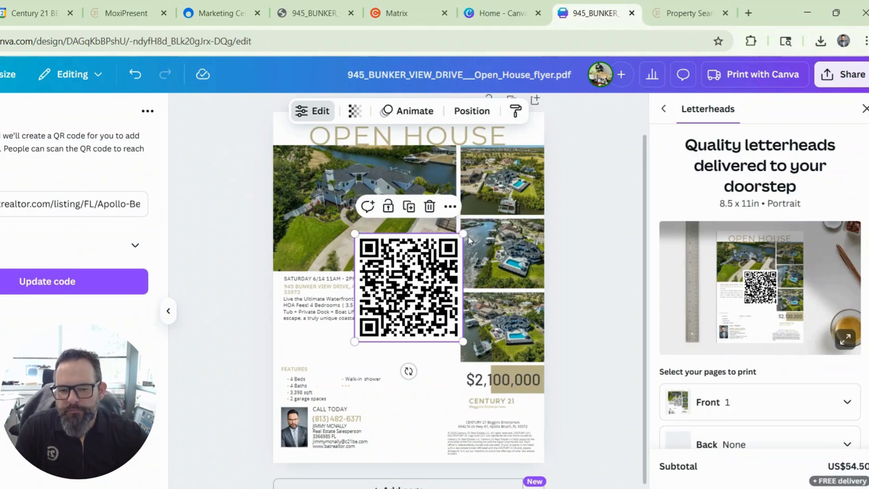
{"action": "left_click_drag", "start_coordinate": [463, 234], "coordinate": [406, 282]}
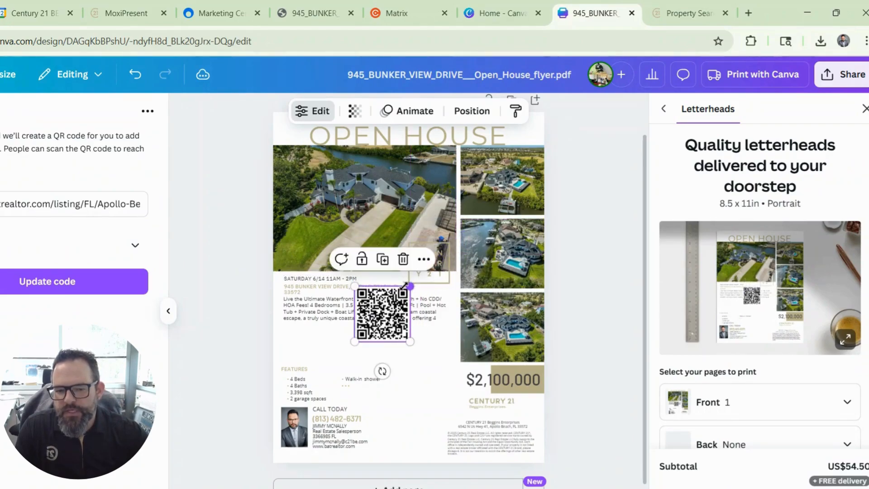
{"action": "left_click_drag", "start_coordinate": [381, 325], "coordinate": [423, 365]}
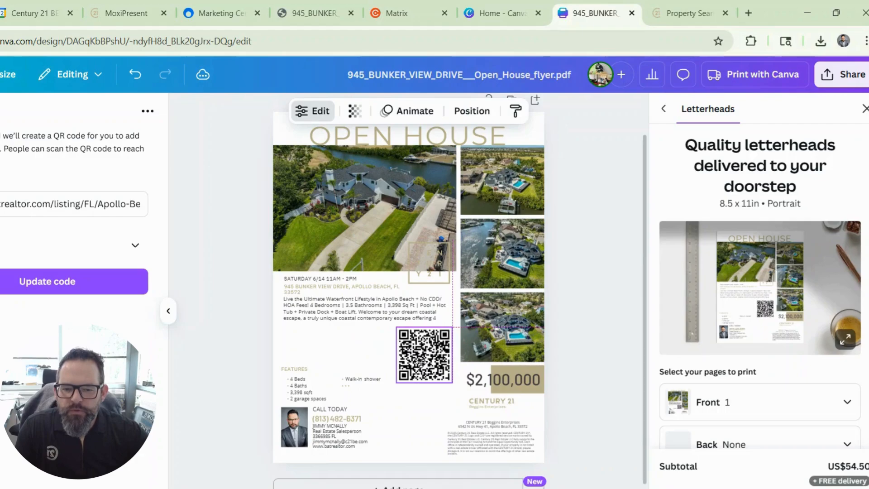
{"action": "left_click", "coordinate": [593, 343]}
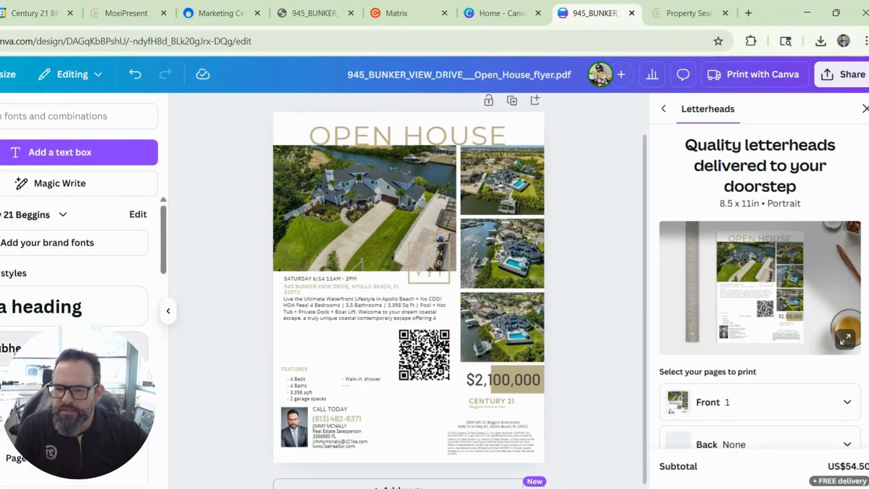
Add a subheading text box beside the QR code with font size reduced to 21
{"action": "left_click", "coordinate": [14, 351]}
{"action": "left_click_drag", "start_coordinate": [417, 328], "coordinate": [368, 385]}
{"action": "left_click", "coordinate": [306, 112]}
{"action": "left_click", "coordinate": [306, 111]}
{"action": "left_click", "coordinate": [306, 111]}
{"action": "left_click", "coordinate": [306, 111]}
{"action": "left_click", "coordinate": [306, 111]}
Change the text to 'Scan Here To Learn More', enlarge it and position it beside the QR code
{"action": "triple_click", "coordinate": [359, 343]}
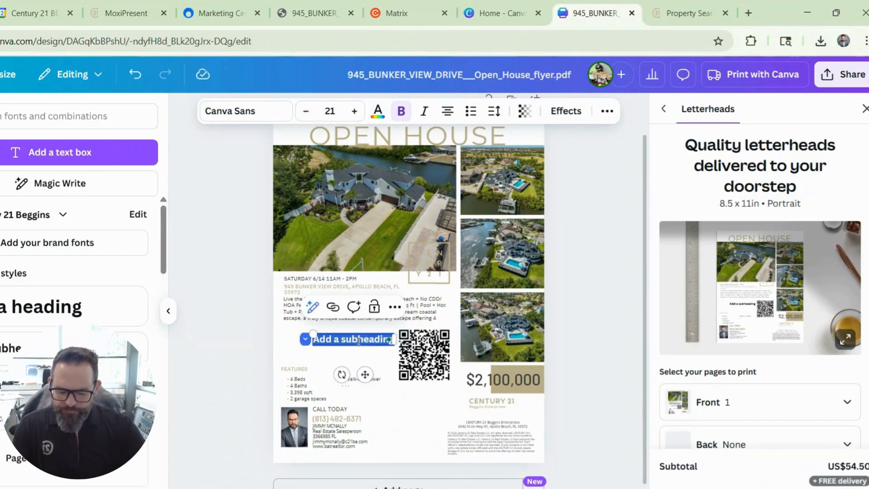
{"action": "type", "text": "Scan Here!"}
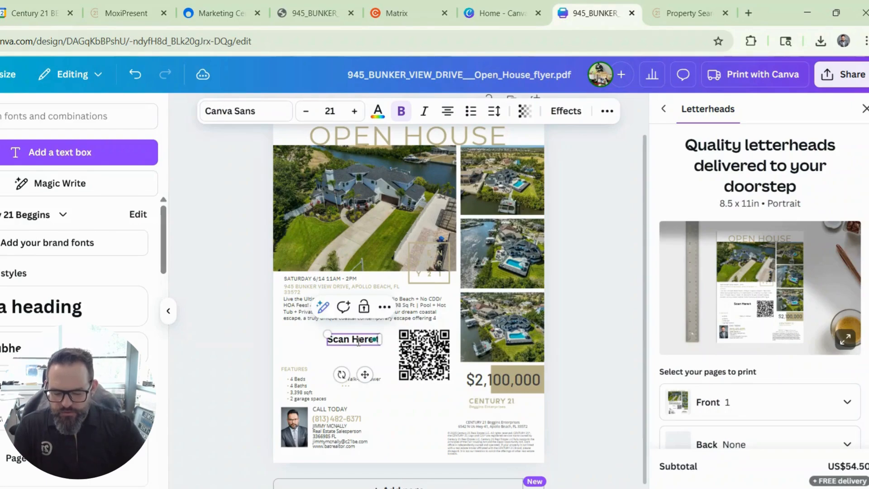
{"action": "key", "text": "BackSpace"}
{"action": "type", "text": "To "}
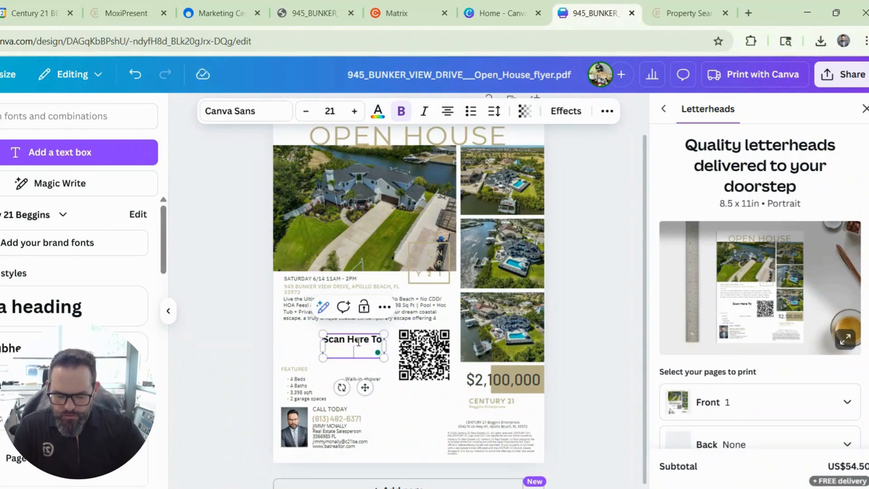
{"action": "type", "text": "Learn More"}
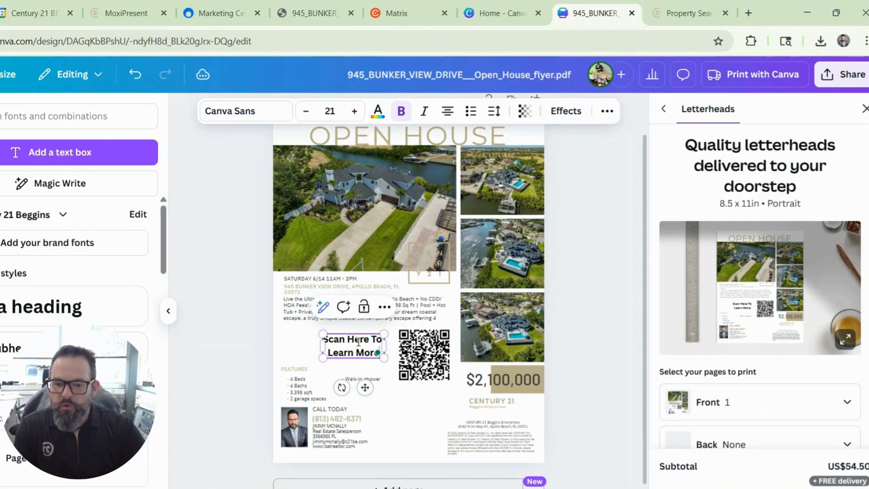
{"action": "mouse_move", "coordinate": [320, 334]}
{"action": "left_mouse_down"}
{"action": "mouse_move", "coordinate": [303, 326]}
{"action": "mouse_move", "coordinate": [312, 330]}
{"action": "left_mouse_up"}
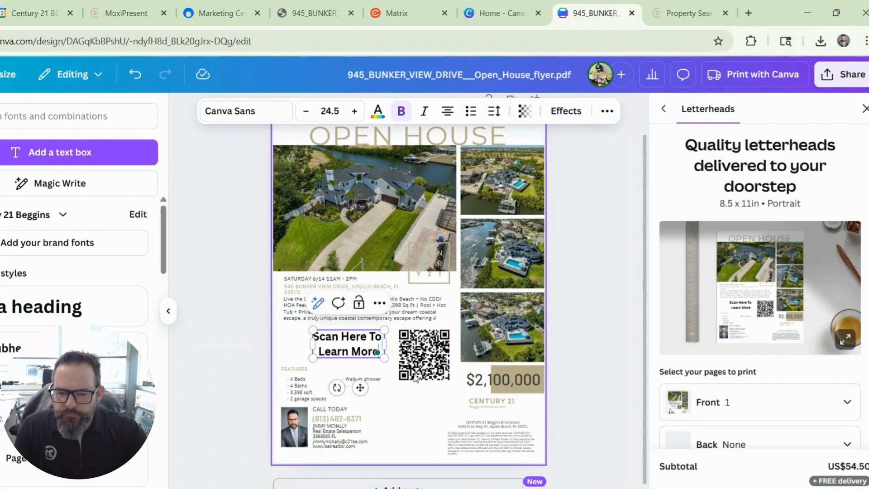
{"action": "left_click", "coordinate": [512, 350]}
{"action": "left_click_drag", "start_coordinate": [367, 347], "coordinate": [339, 348]}
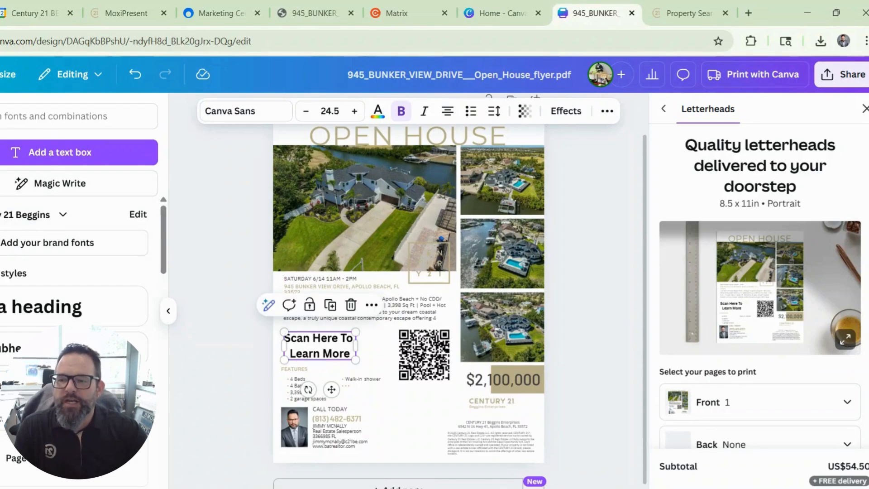
{"action": "left_click", "coordinate": [0, 156]}
{"action": "left_click", "coordinate": [5, 117]}
{"action": "type", "text": "arrow"}
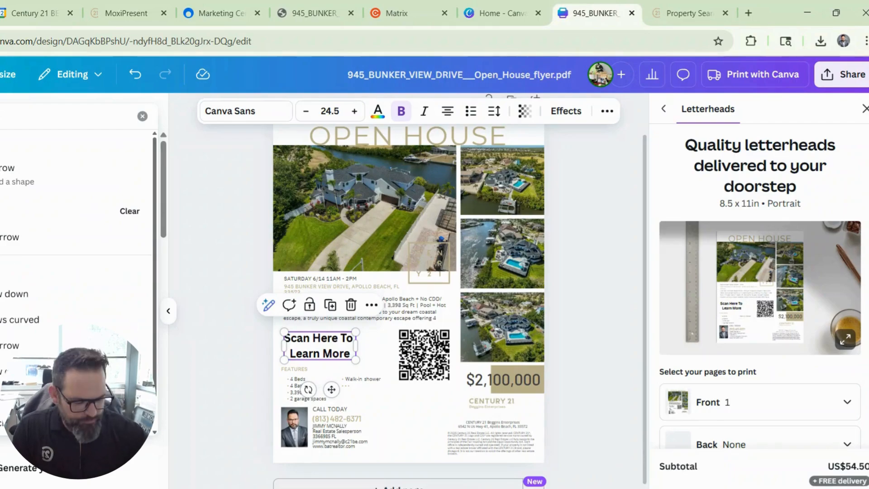
Insert a block arrow, resize it and place it below the text pointing at the QR code
{"action": "key", "text": "Return"}
{"action": "left_click", "coordinate": [0, 245]}
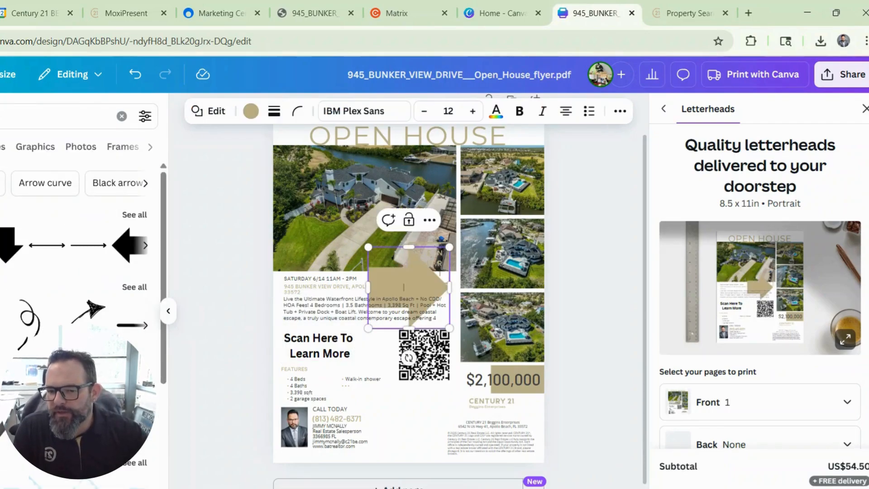
{"action": "left_click_drag", "start_coordinate": [449, 247], "coordinate": [437, 324]}
{"action": "left_click_drag", "start_coordinate": [412, 367], "coordinate": [406, 387]}
{"action": "left_click_drag", "start_coordinate": [429, 328], "coordinate": [403, 339]}
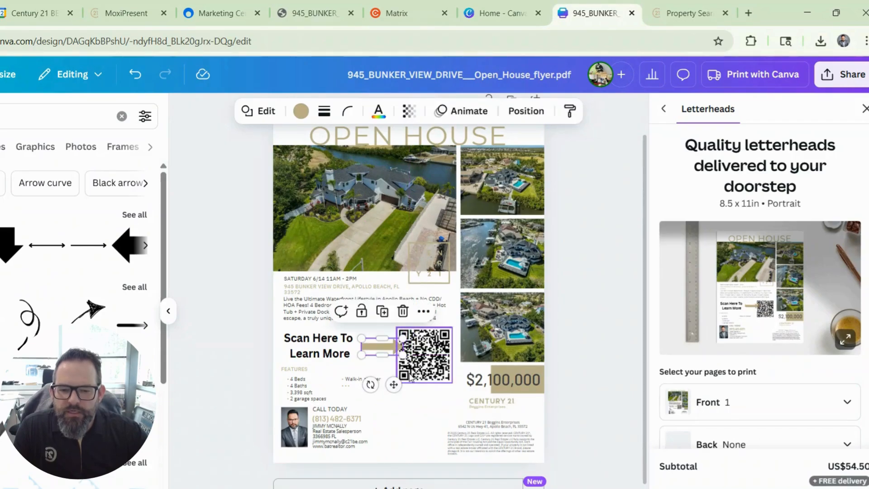
{"action": "left_click_drag", "start_coordinate": [393, 384], "coordinate": [372, 403]}
{"action": "left_click_drag", "start_coordinate": [327, 349], "coordinate": [344, 363]}
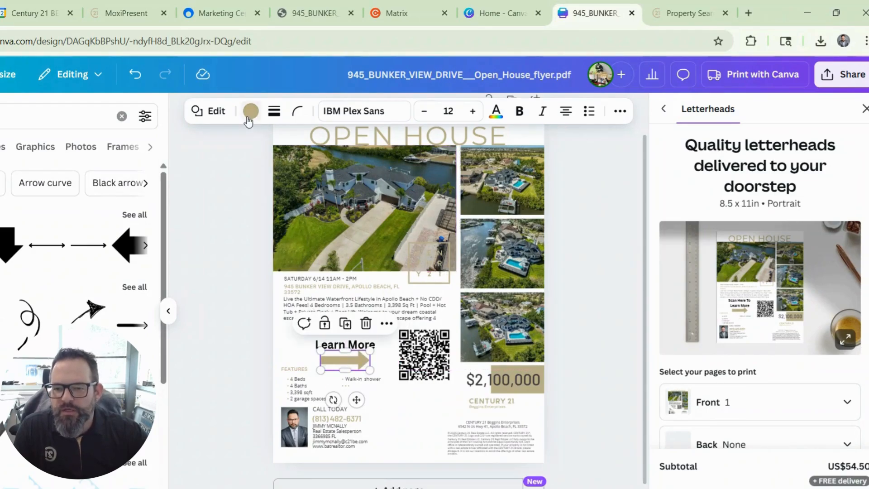
Colour the arrow red and close the Letterheads print offer
{"action": "left_click", "coordinate": [250, 112]}
{"action": "scroll", "coordinate": [30, 289], "scroll_direction": "down", "scroll_amount": 5}
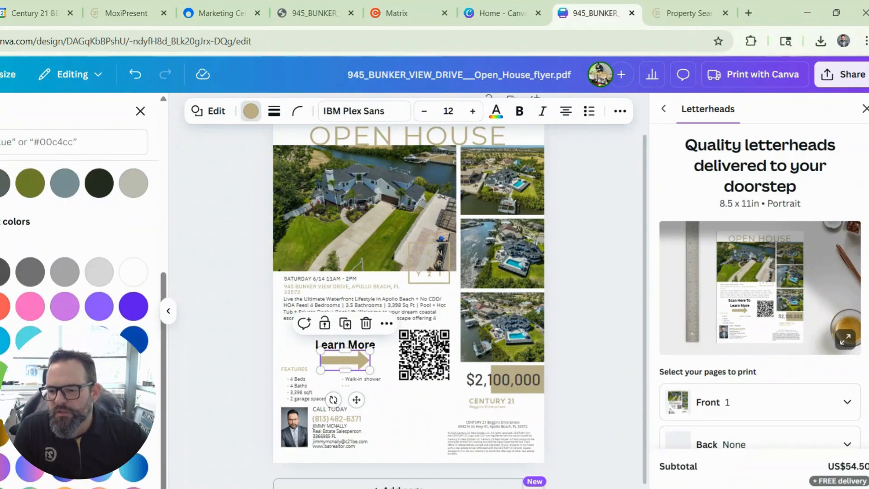
{"action": "left_click", "coordinate": [3, 306]}
{"action": "left_click", "coordinate": [222, 292]}
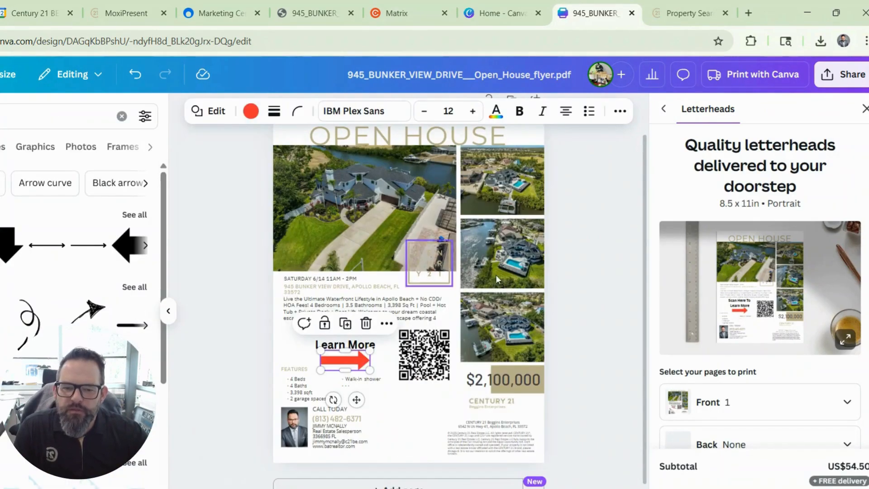
{"action": "left_click", "coordinate": [570, 264]}
{"action": "left_click", "coordinate": [866, 109]}
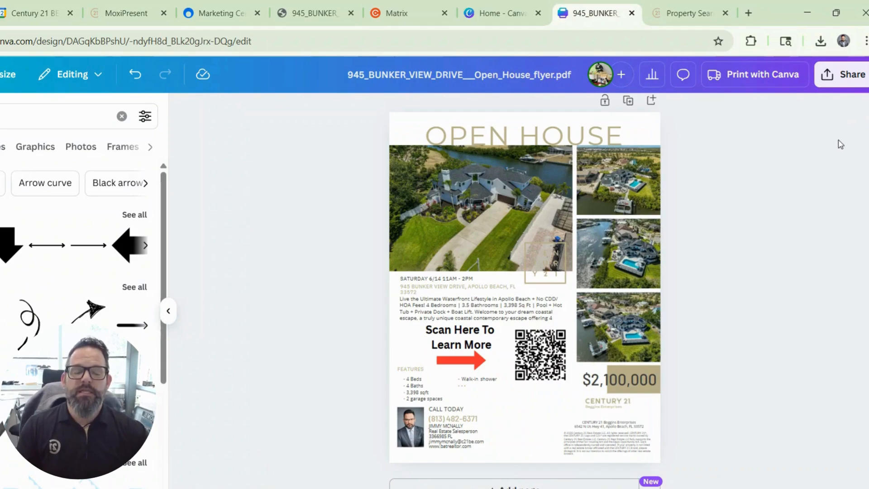
Download the flyer as a PDF Standard file and minimize Chrome
{"action": "left_click", "coordinate": [840, 75]}
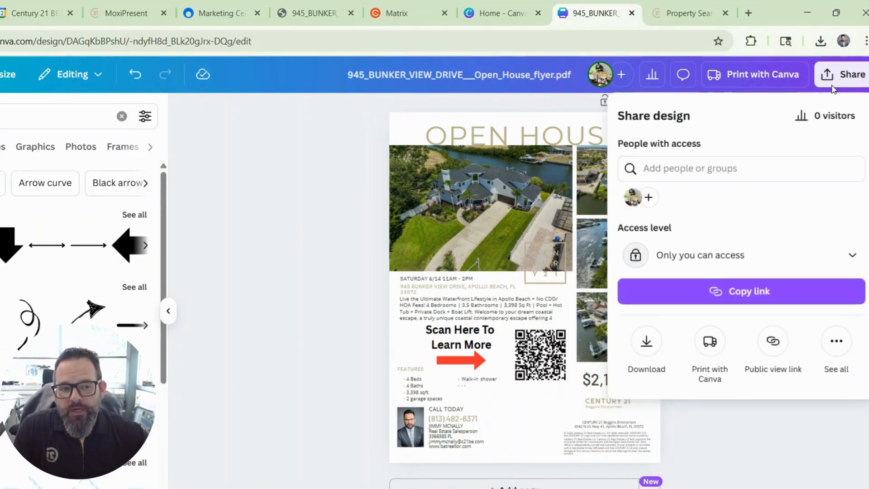
{"action": "left_click", "coordinate": [647, 342]}
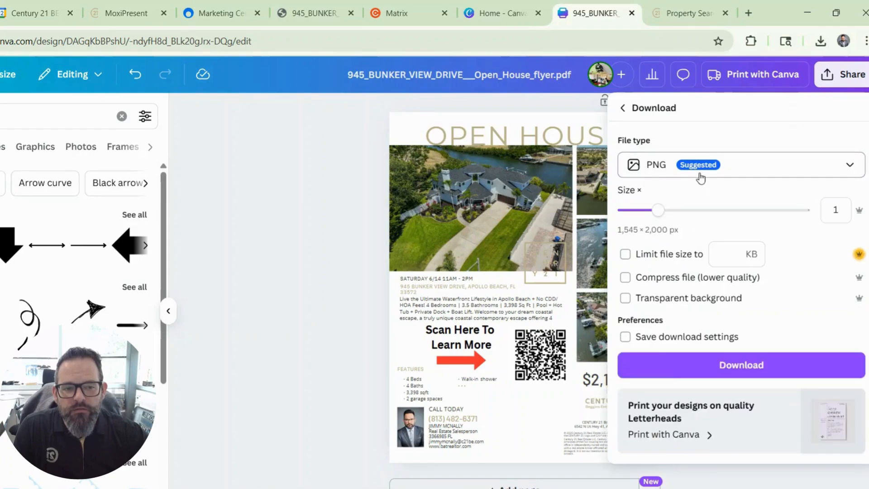
{"action": "left_click", "coordinate": [679, 175]}
{"action": "left_click", "coordinate": [650, 280]}
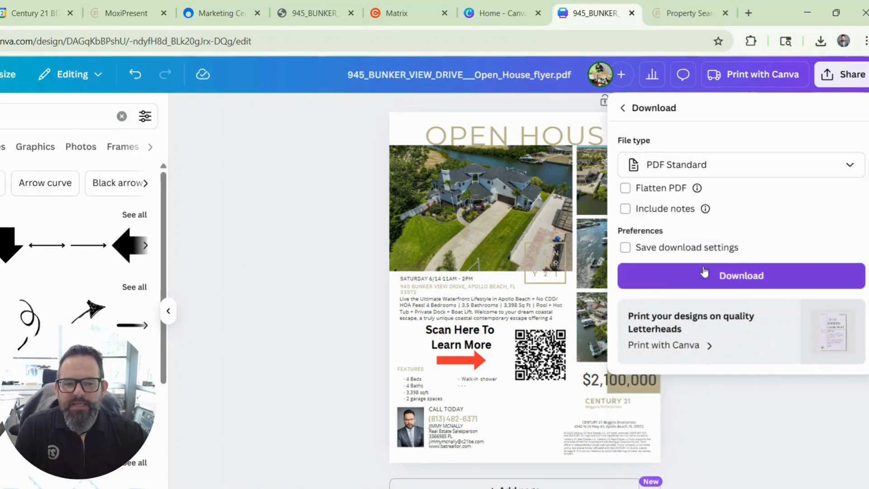
{"action": "left_click", "coordinate": [799, 282]}
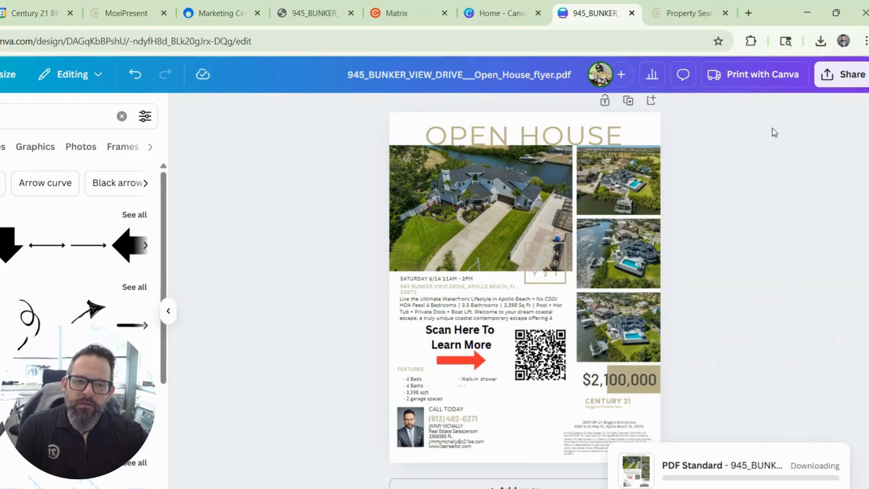
{"action": "left_click", "coordinate": [808, 14]}
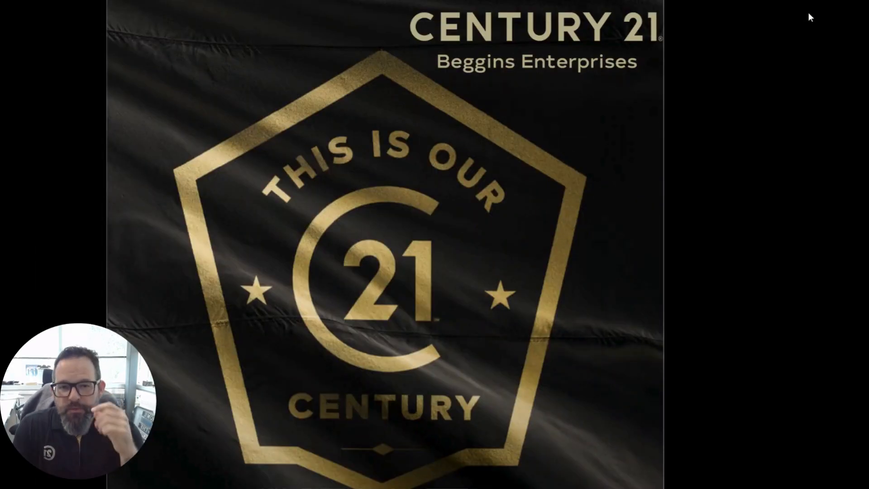